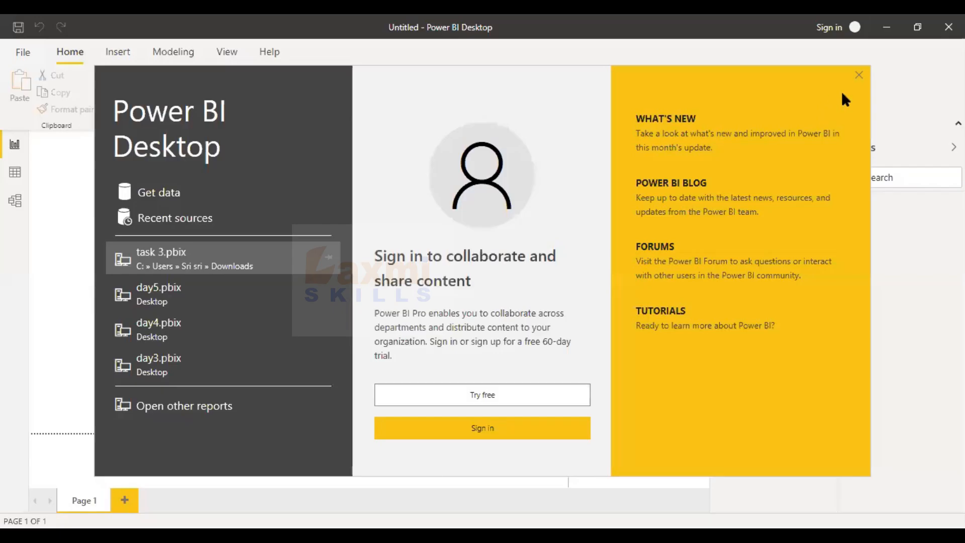
Dismiss the start screen and load the financials table from the Financial Sample (1) Excel workbook.
left_click(860, 77)
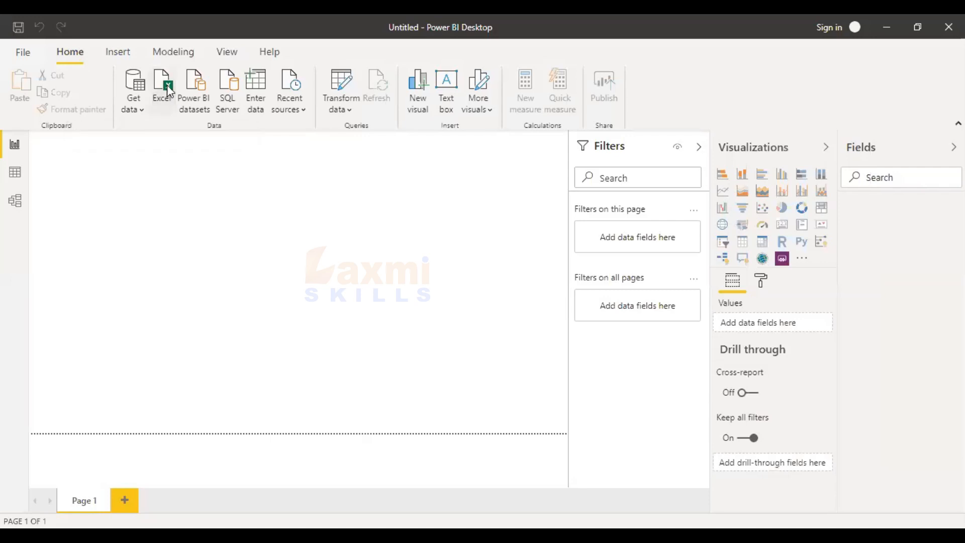
left_click(167, 86)
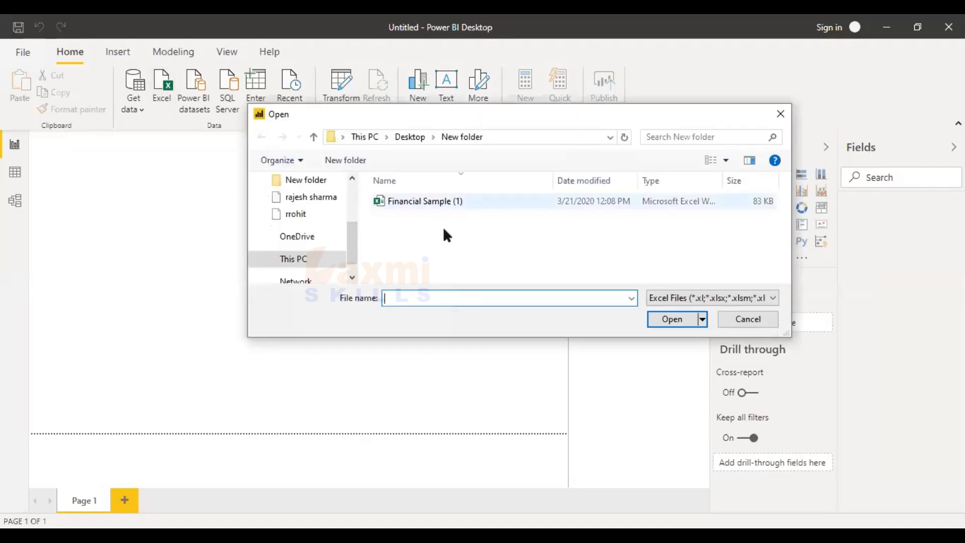
key("Escape")
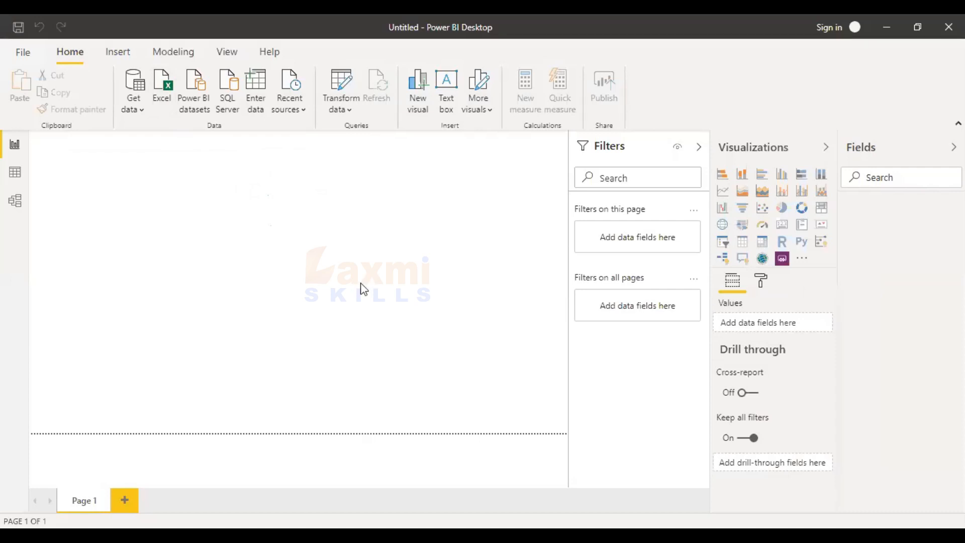
left_click(214, 143)
left_click_drag(174, 28, 402, 377)
left_click_drag(569, 265, 479, 148)
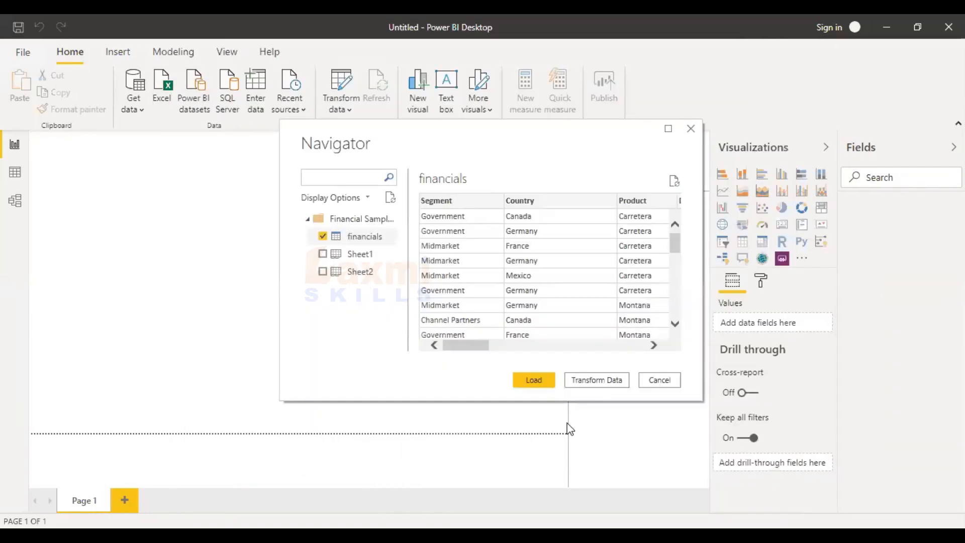
left_click(541, 384)
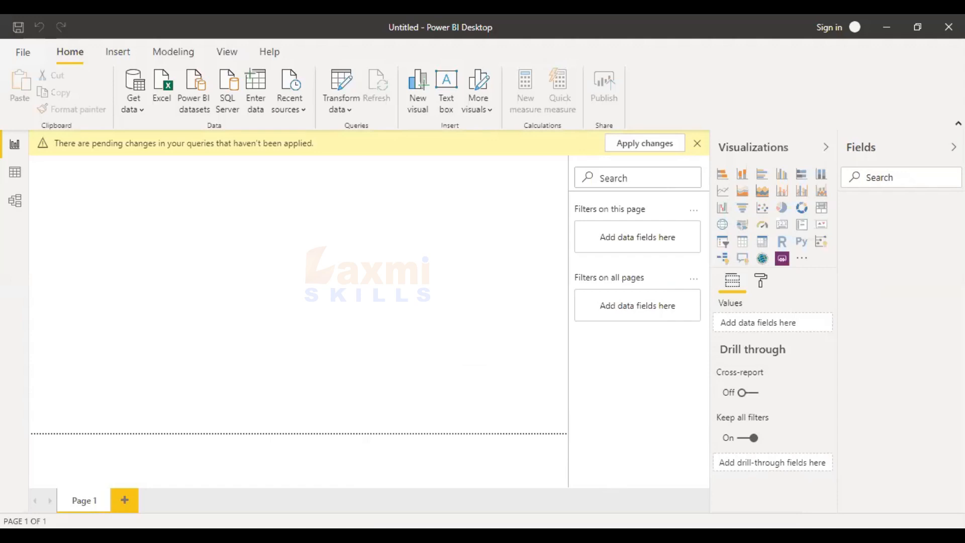
Show the financials table in data view and look through its rows and columns.
left_click(12, 175)
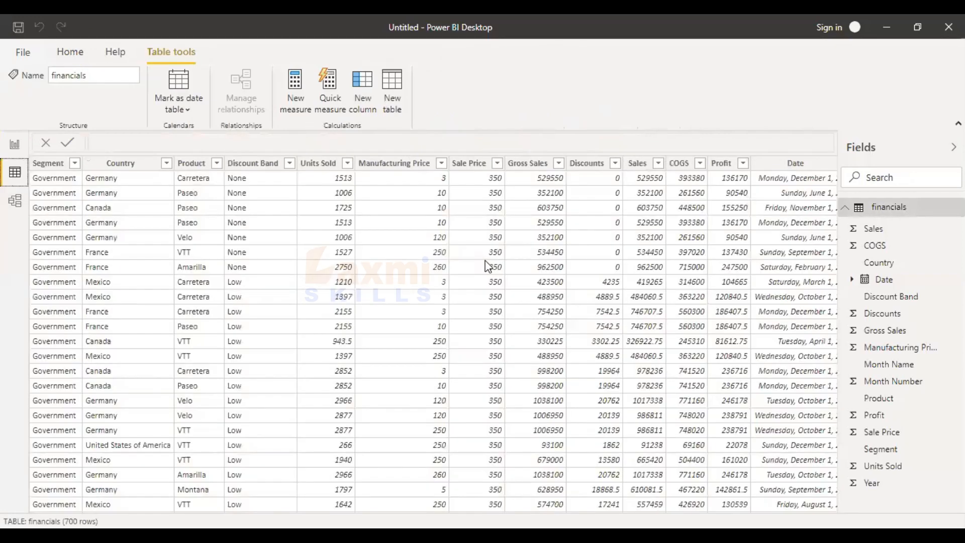
scroll(486, 266, "down", 8)
scroll(486, 266, "up", 8)
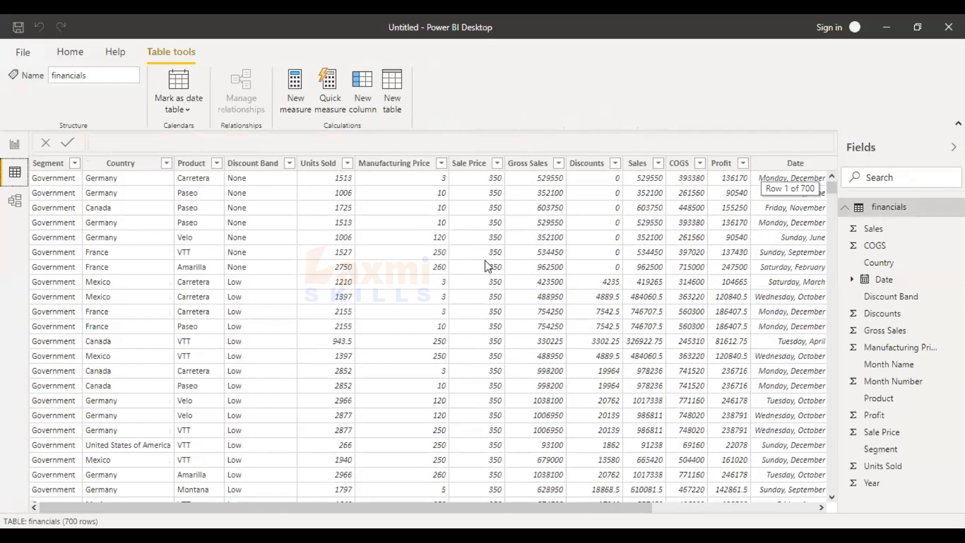
scroll(468, 310, "down", 7)
scroll(469, 309, "up", 7)
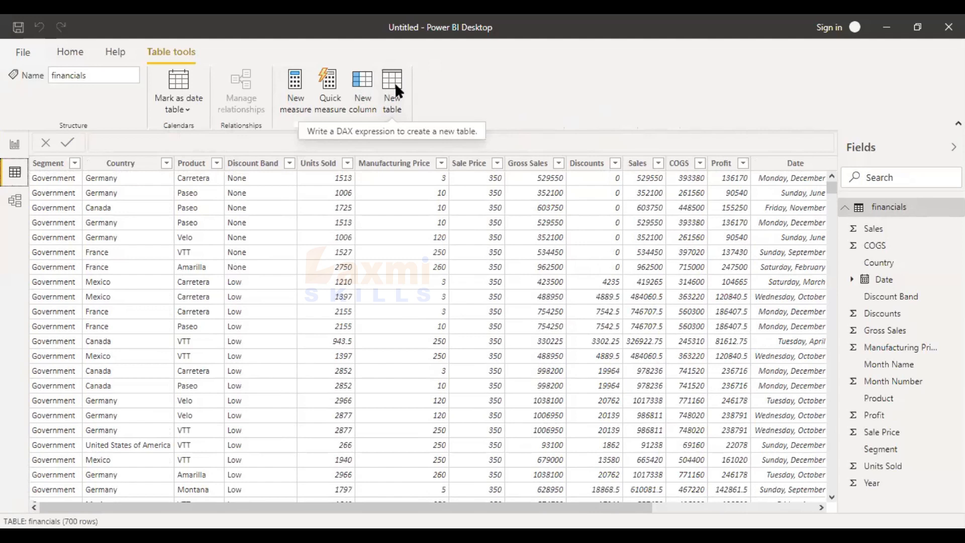
scroll(394, 198, "down", 3)
scroll(557, 329, "up", 3)
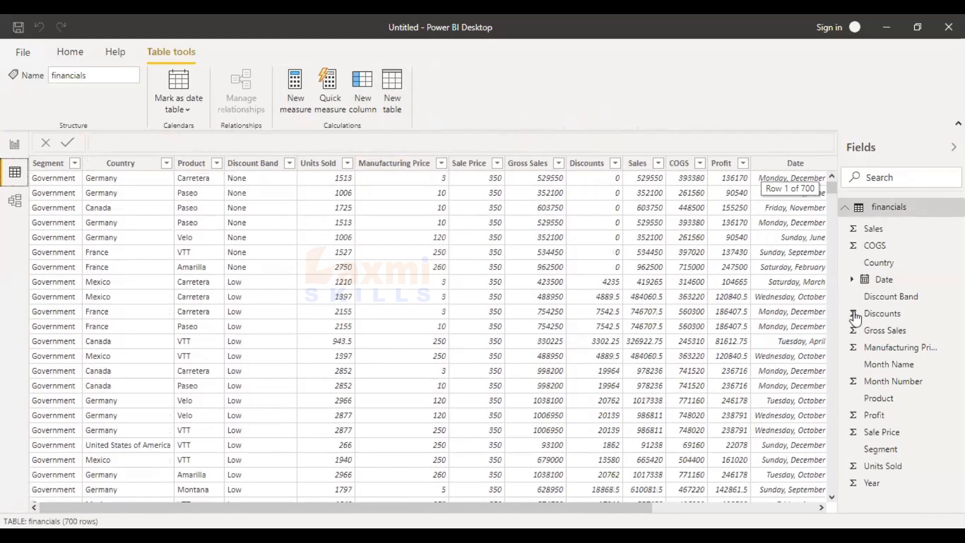
Delete the Discount Band and Month Name columns from the financials table.
left_click(950, 295)
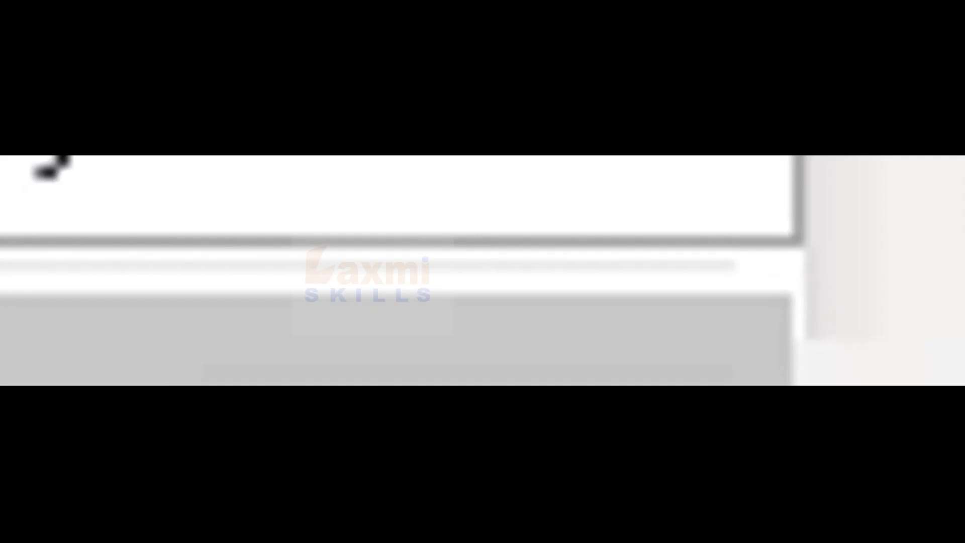
left_click(910, 397)
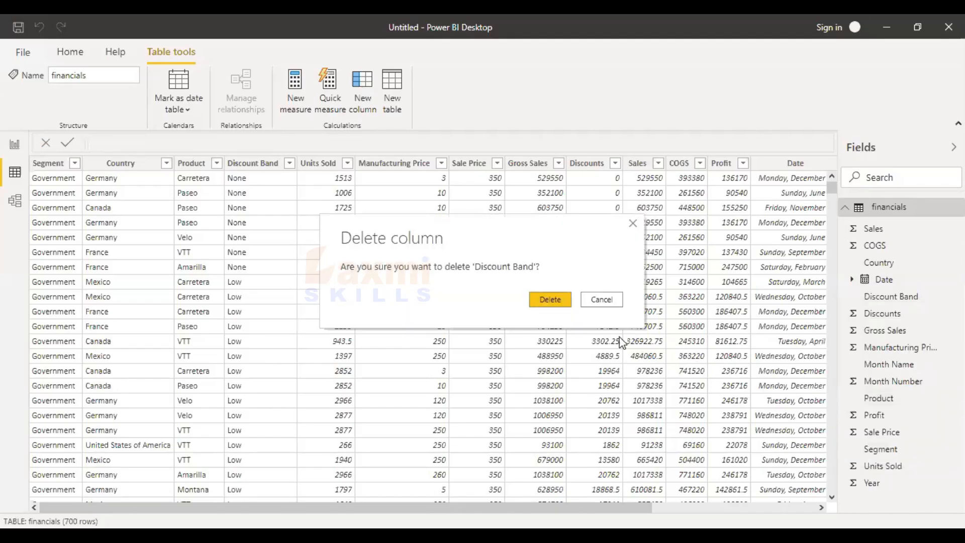
left_click(550, 299)
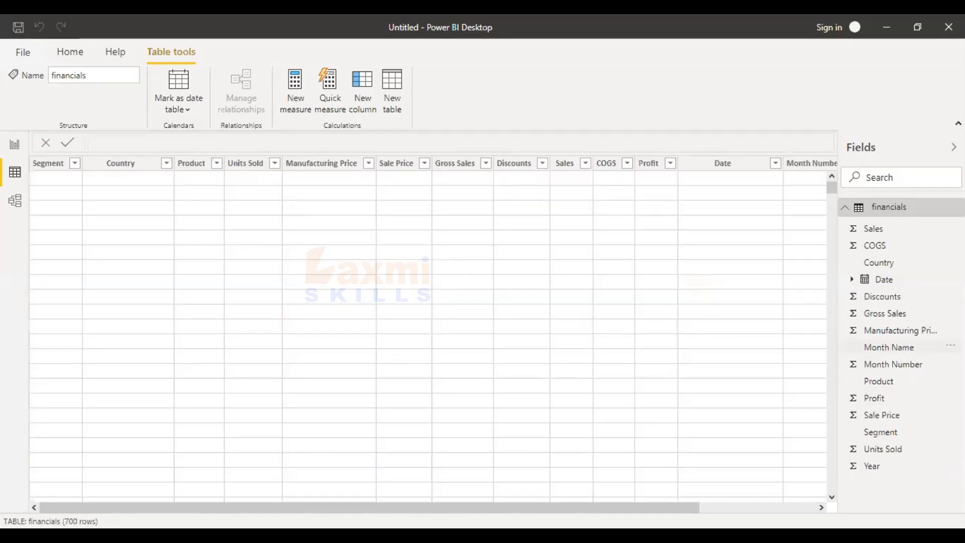
left_click(888, 348)
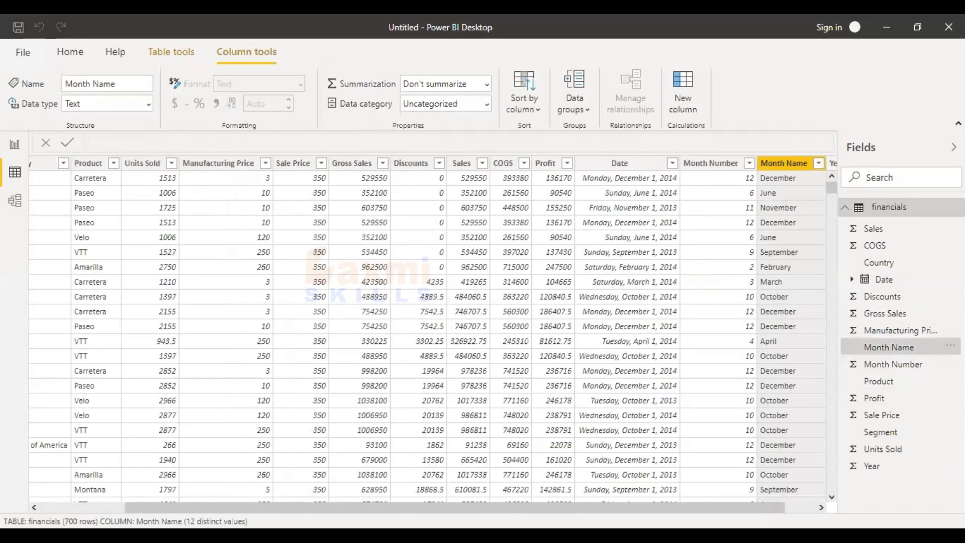
left_click(950, 346)
left_click(897, 290)
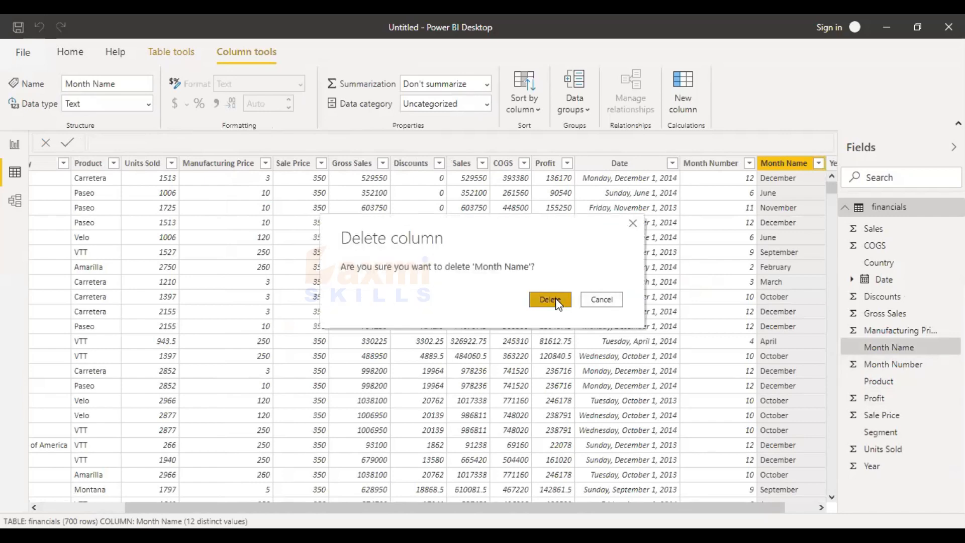
left_click(555, 297)
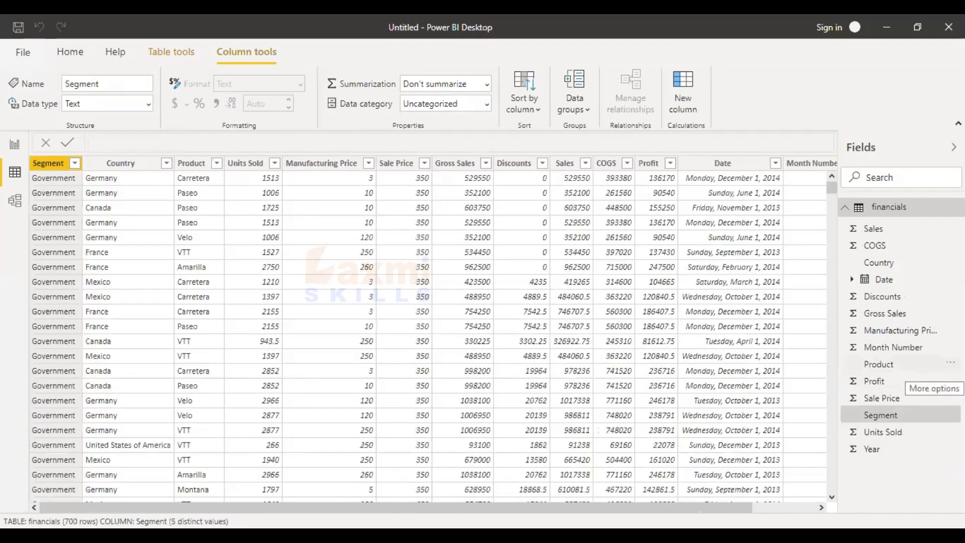
Delete the Product and Segment columns from the financials table.
left_click(950, 362)
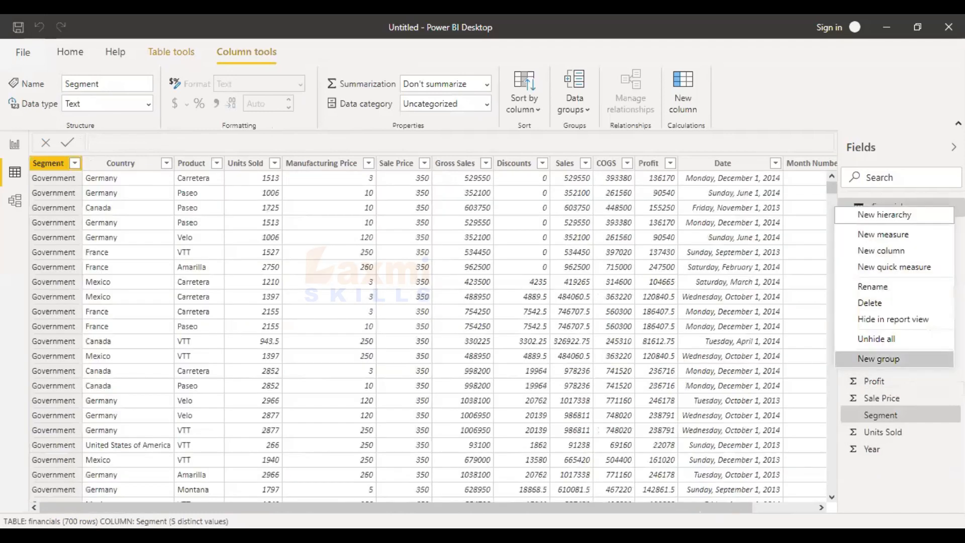
left_click(864, 302)
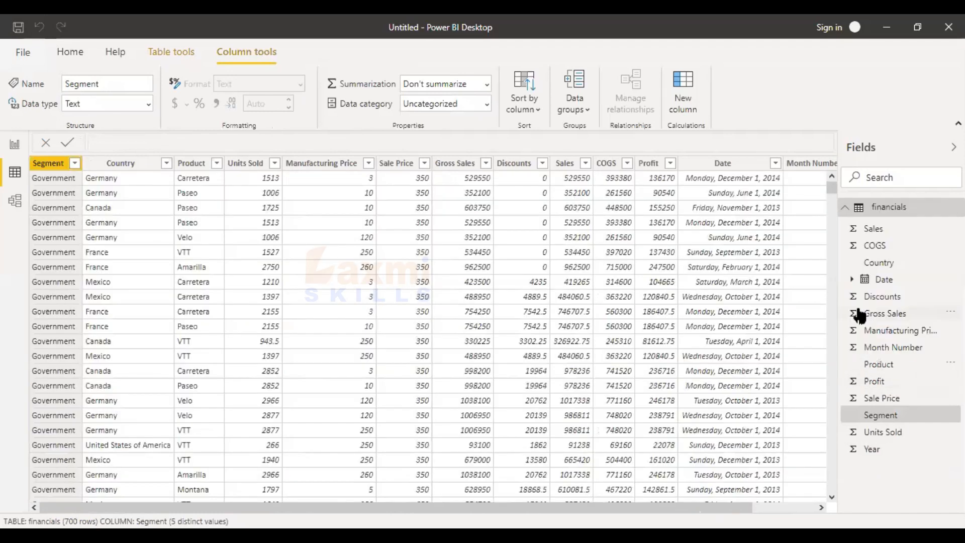
left_click(546, 301)
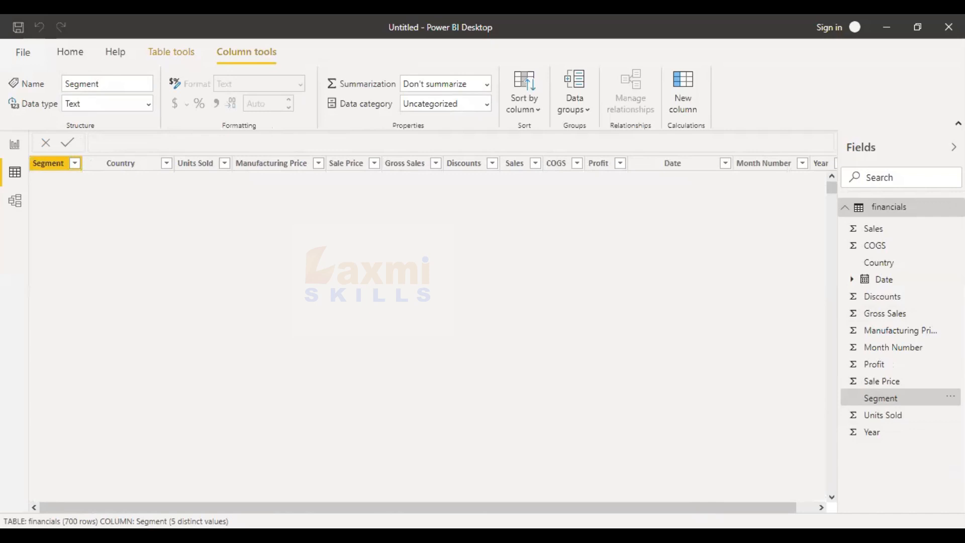
right_click(923, 401)
left_click(888, 334)
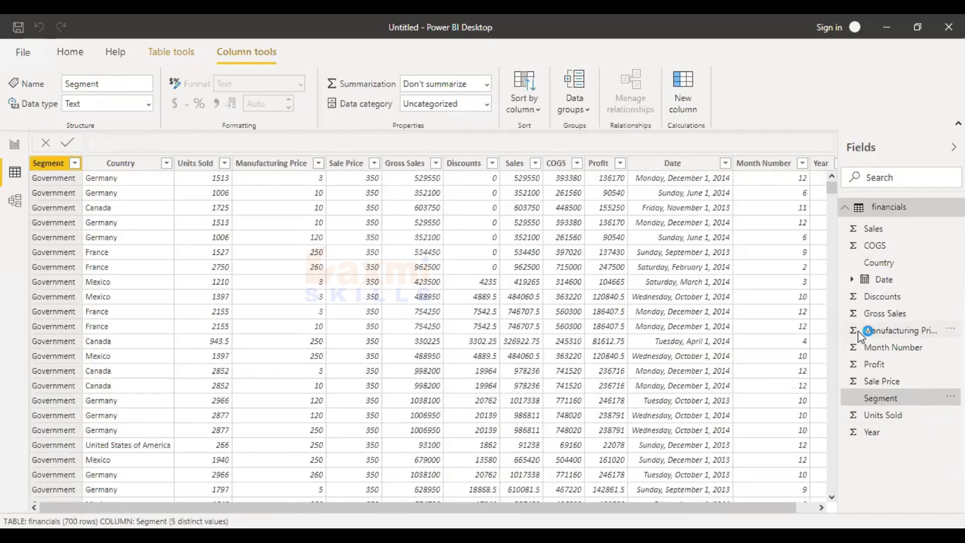
left_click(553, 300)
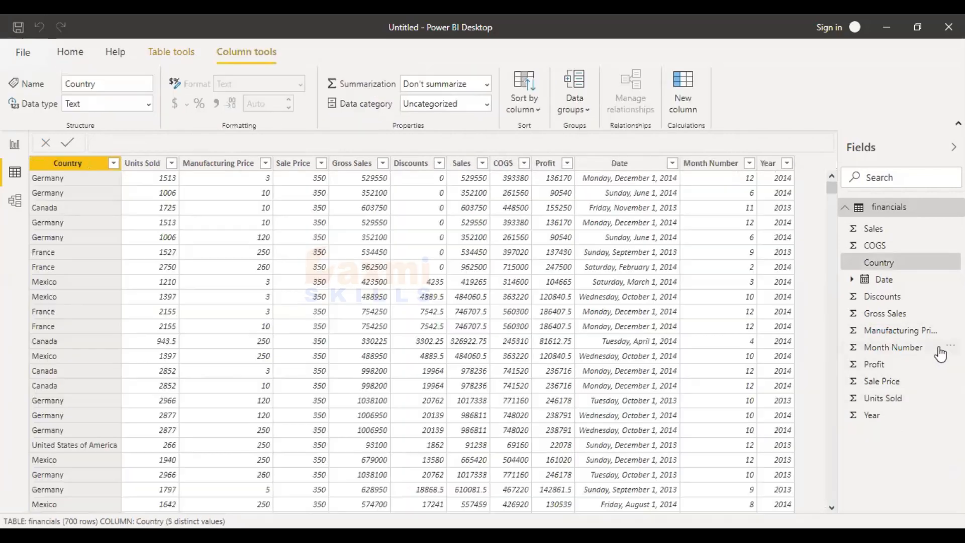
Delete the Month Number and Manufacturing Price columns from the financials table.
right_click(914, 363)
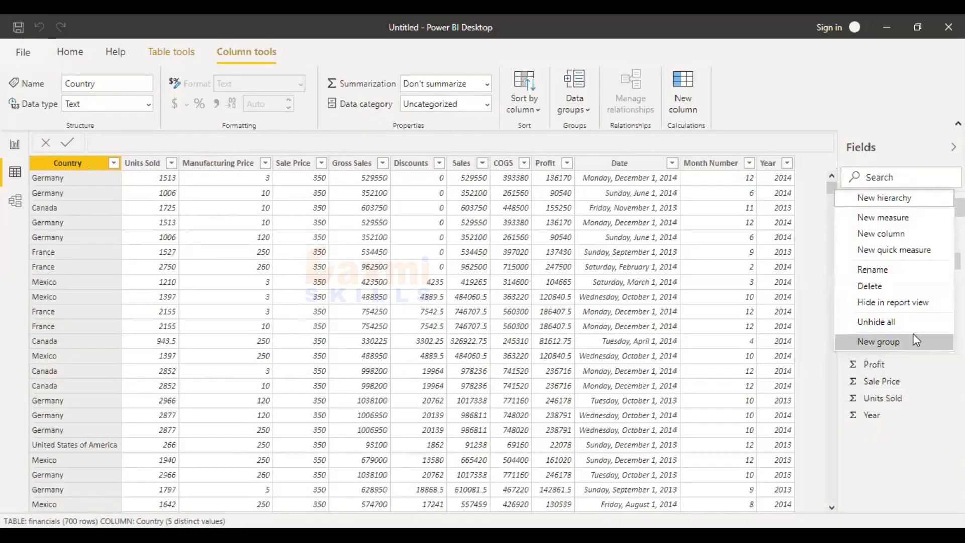
left_click(879, 287)
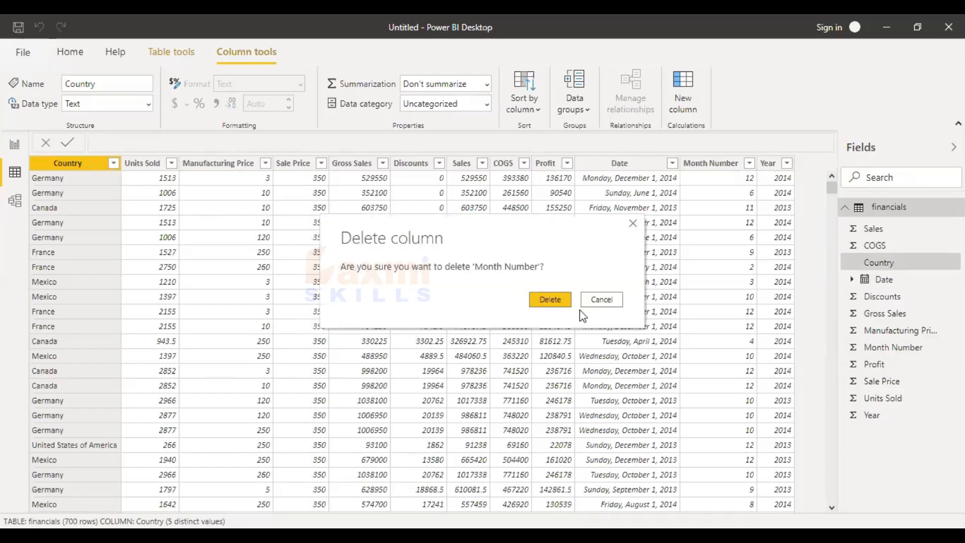
left_click(553, 299)
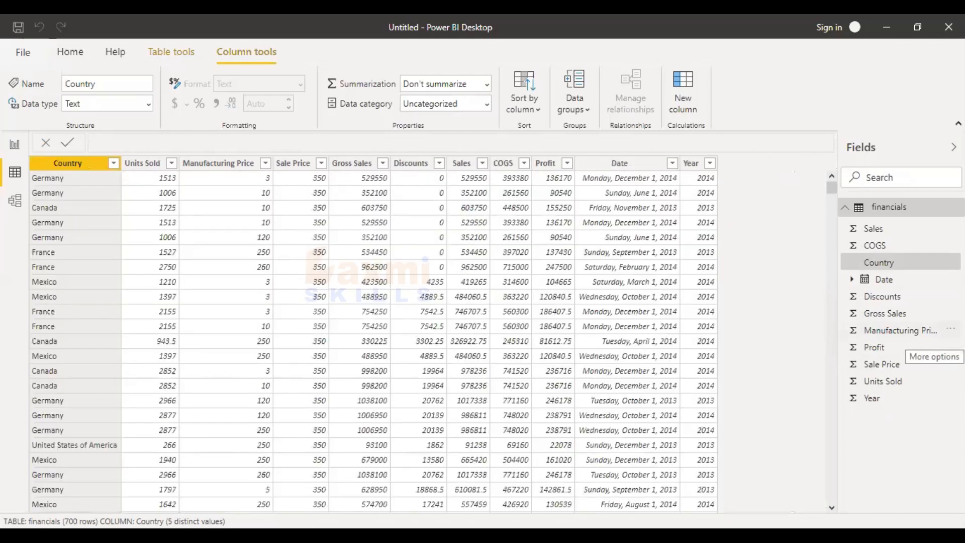
left_click(950, 330)
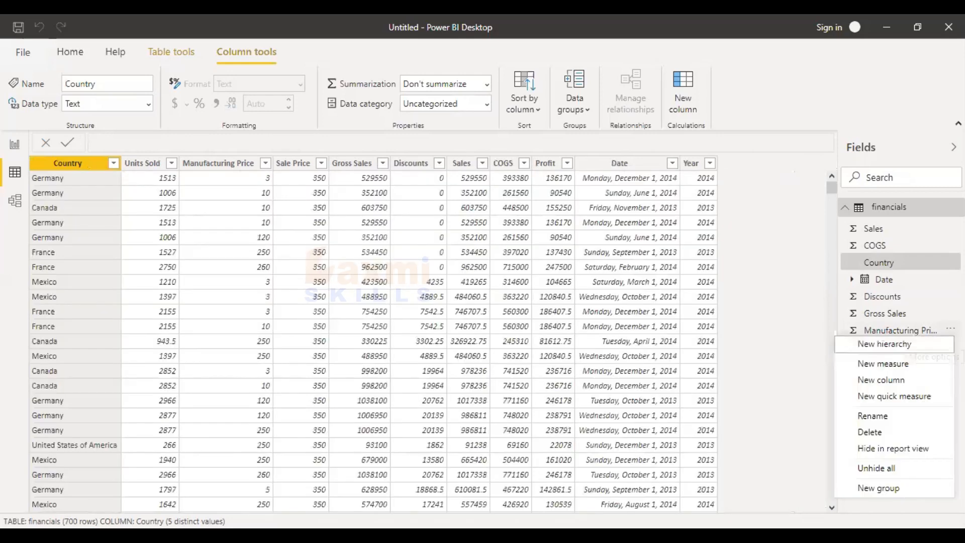
left_click(877, 432)
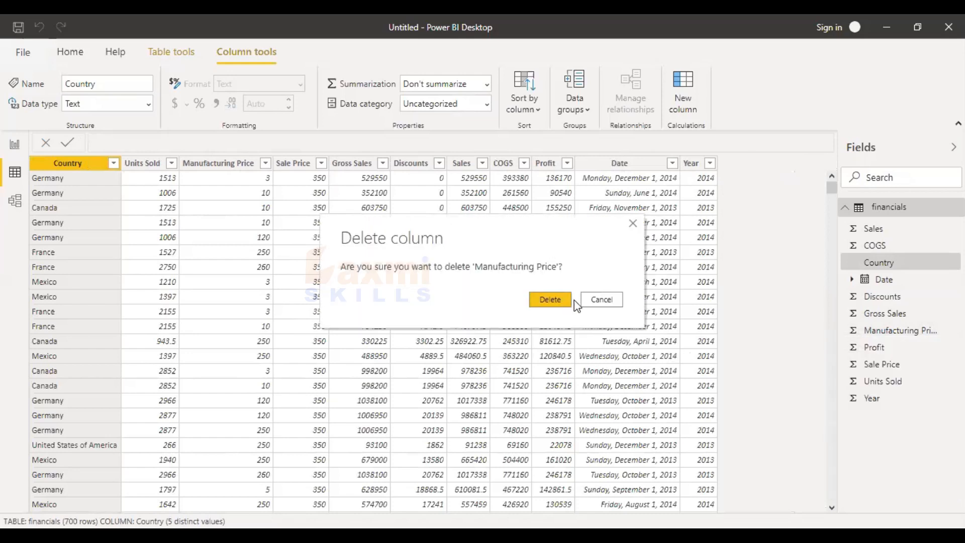
left_click(565, 294)
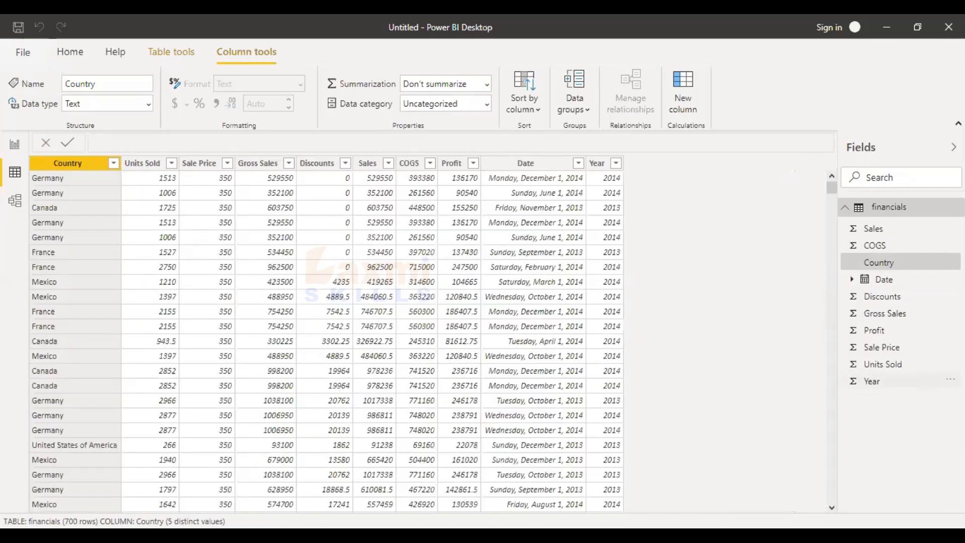
Delete the Year column from the financials table.
right_click(914, 385)
left_click(880, 321)
left_click(550, 303)
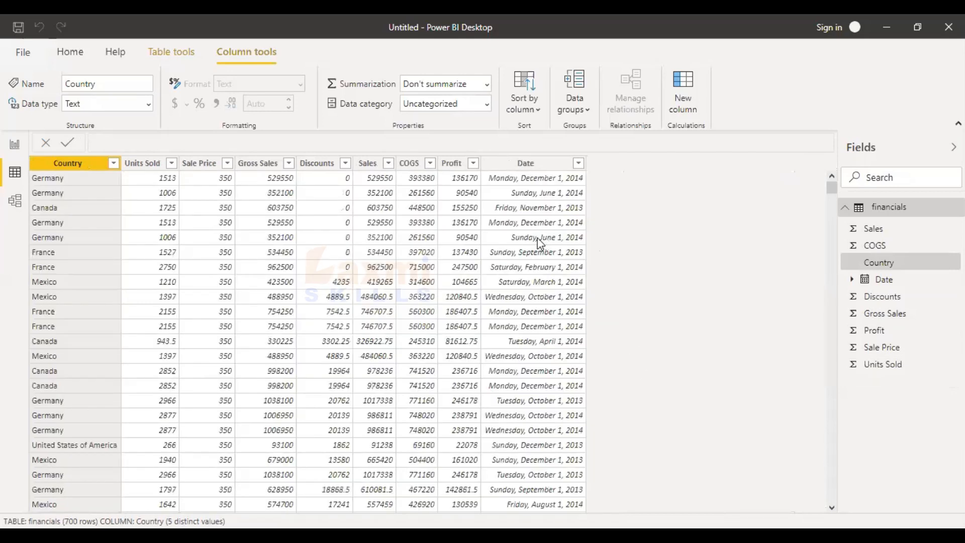
Select the Sales column and examine its values across the rows of the financials table.
left_click(72, 56)
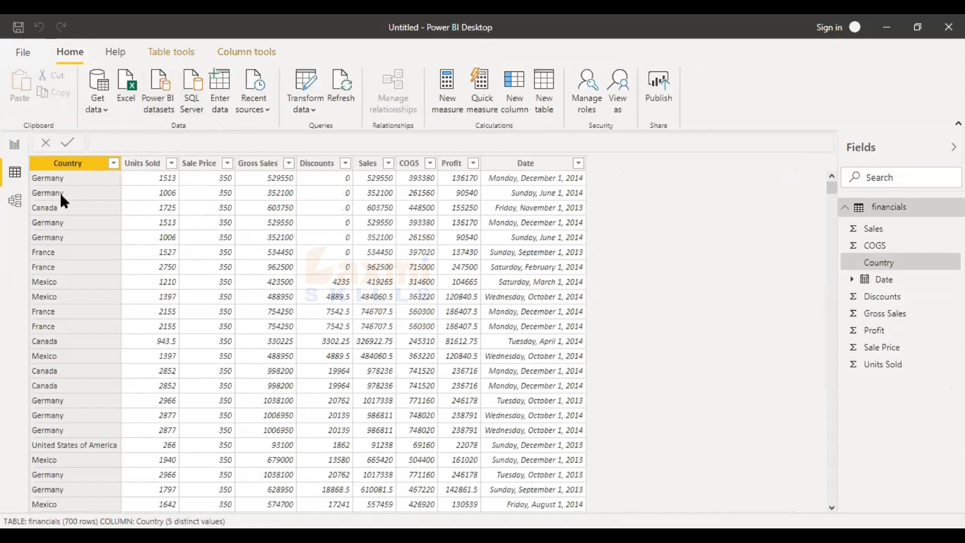
scroll(170, 311, "down", 3)
scroll(170, 312, "up", 3)
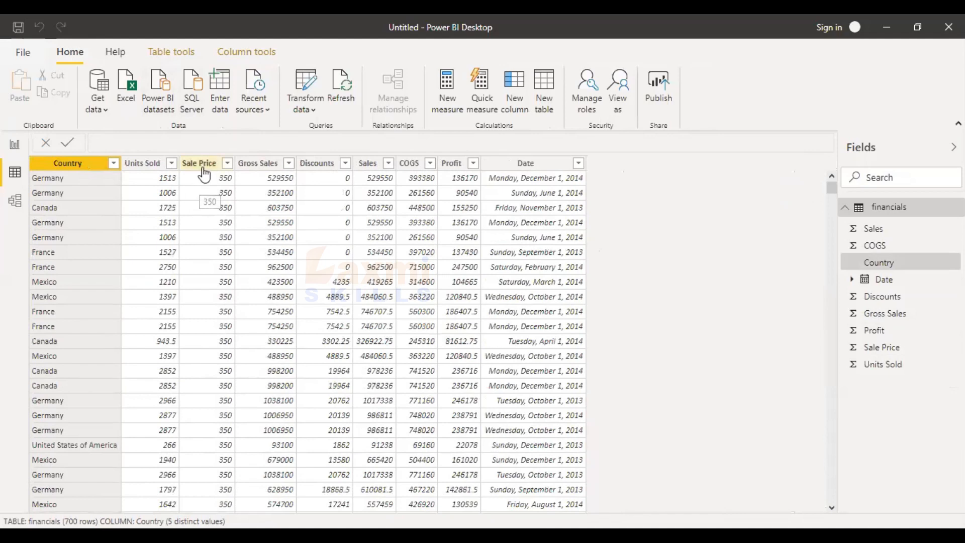
left_click(374, 169)
scroll(369, 299, "down", 2)
scroll(368, 299, "down", 14)
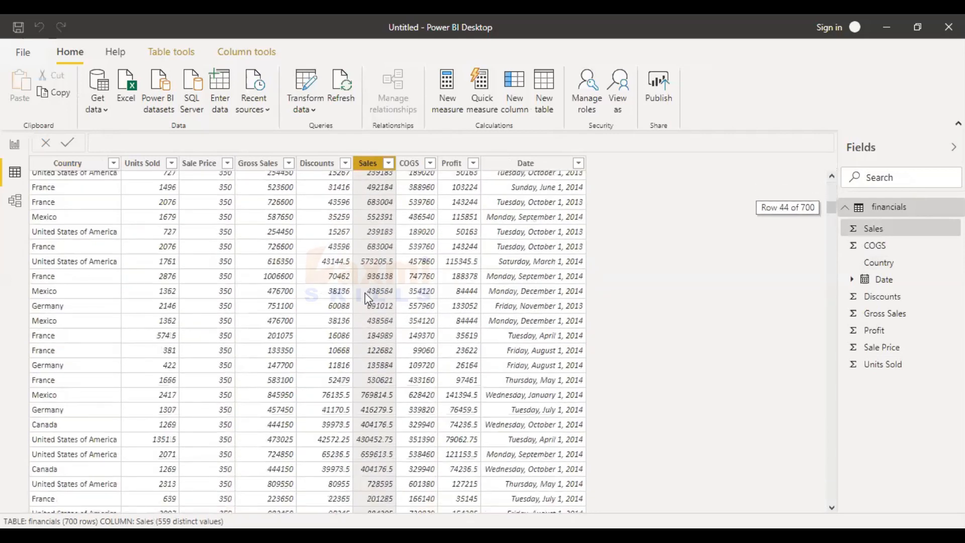
scroll(368, 299, "down", 20)
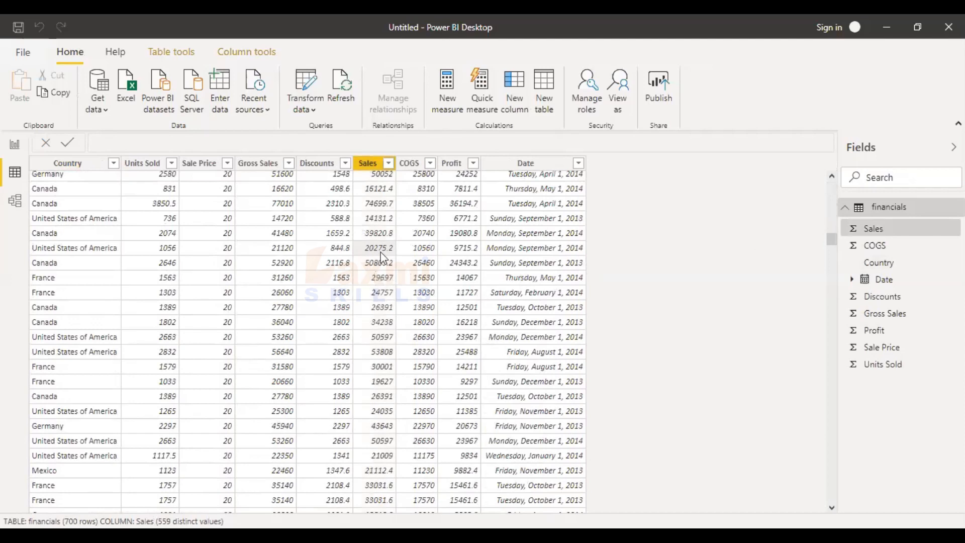
scroll(383, 262, "up", 5)
scroll(383, 266, "up", 10)
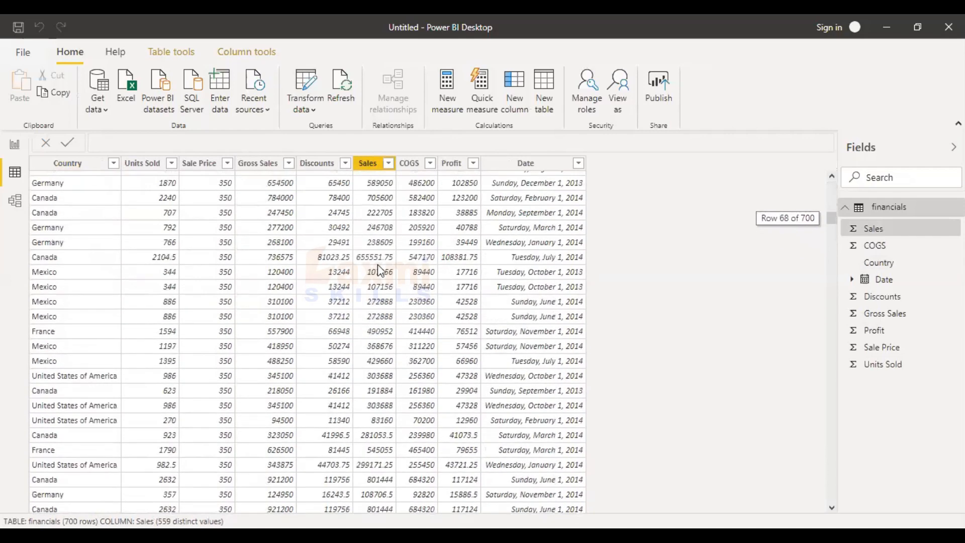
scroll(377, 266, "up", 2)
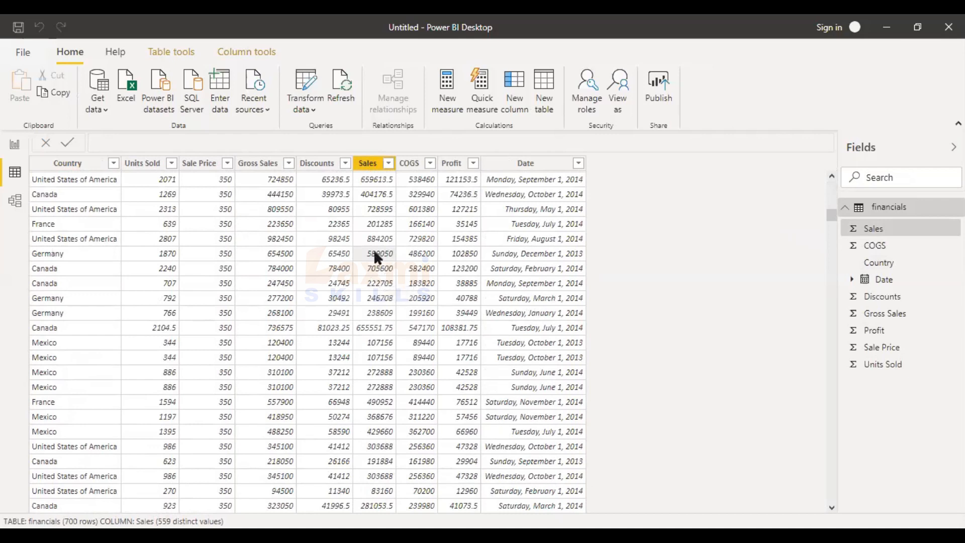
scroll(373, 252, "down", 2)
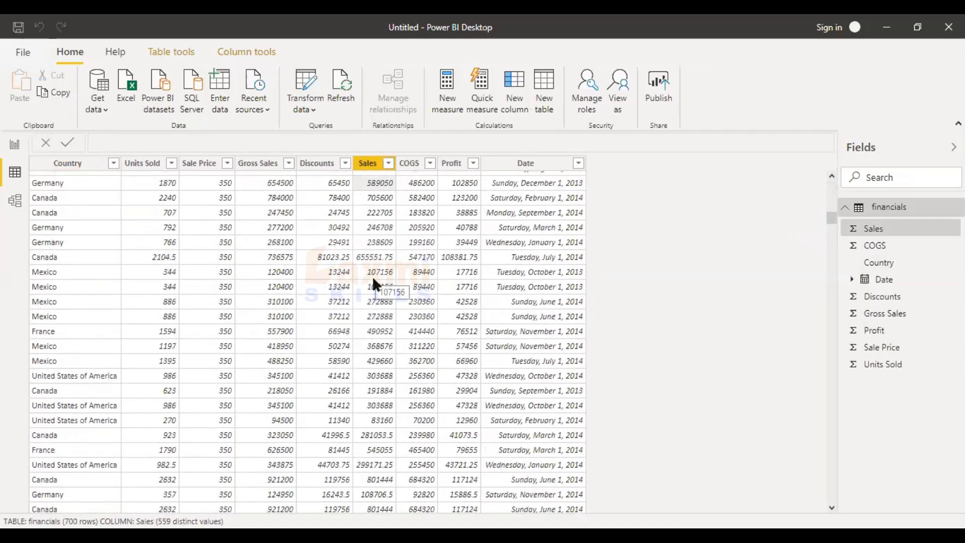
scroll(372, 275, "up", 3)
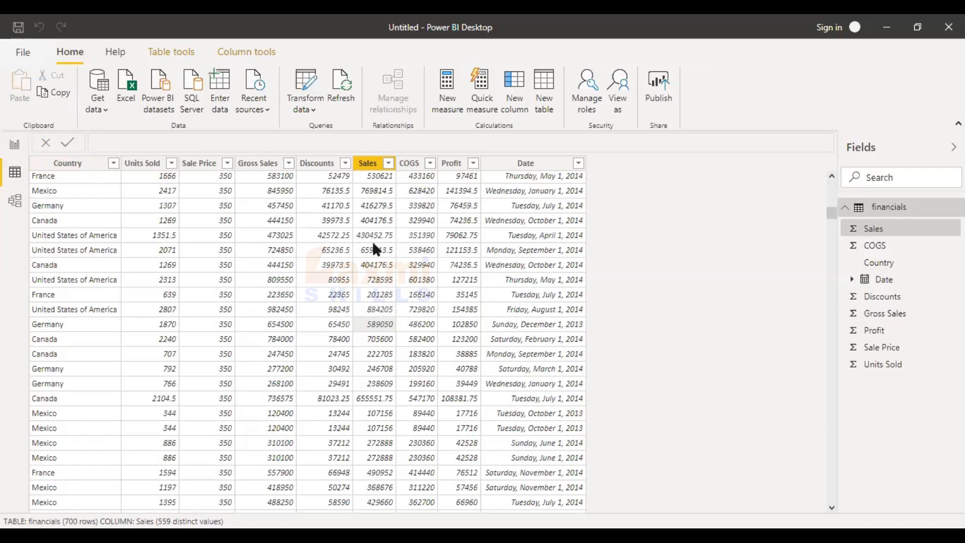
Create a measure in the financials table from the report view with the formula Measure = SUM(financials[ Sales]).
scroll(375, 249, "up", 6)
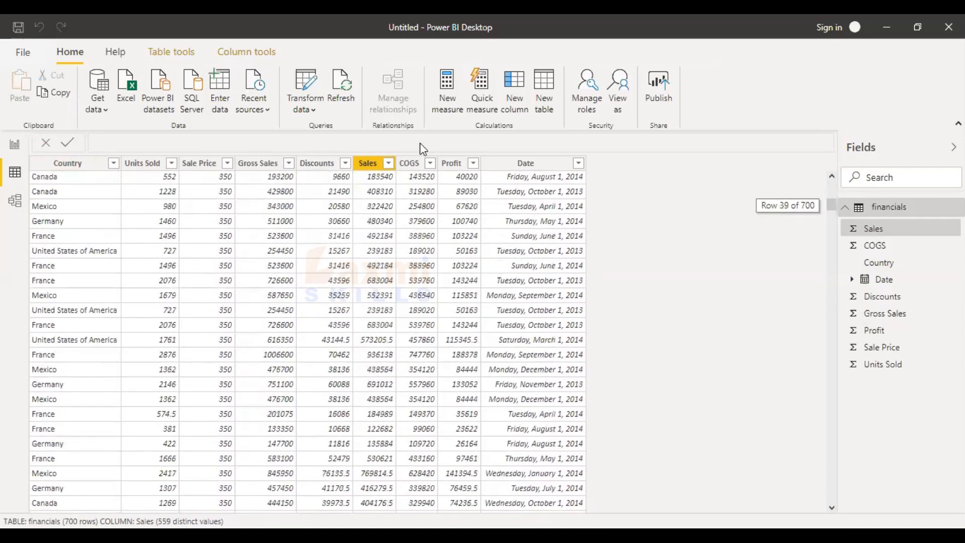
scroll(406, 286, "up", 9)
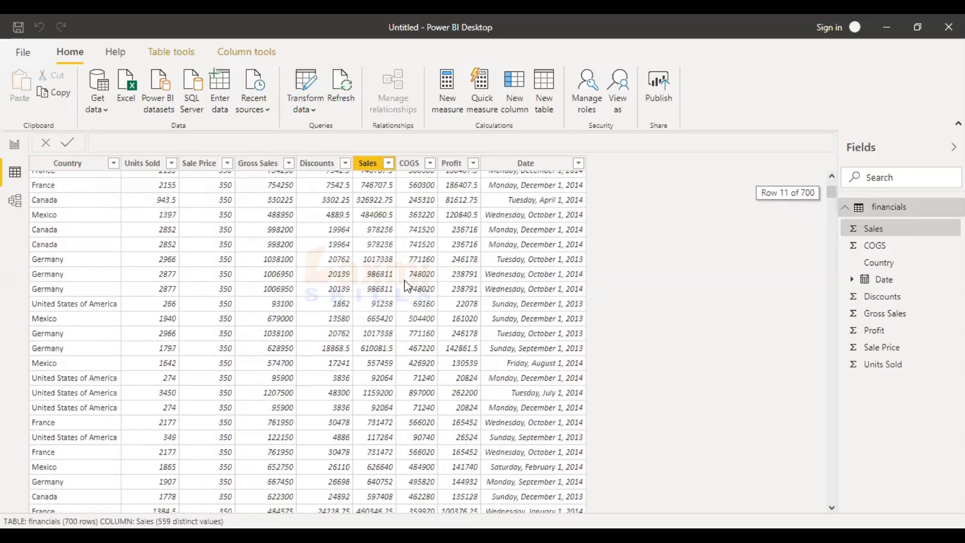
scroll(406, 286, "up", 4)
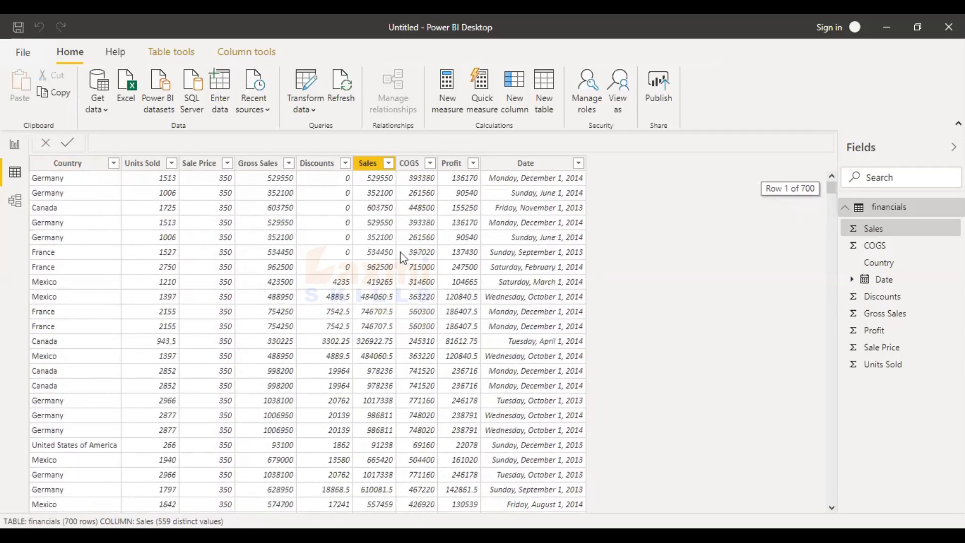
left_click(15, 146)
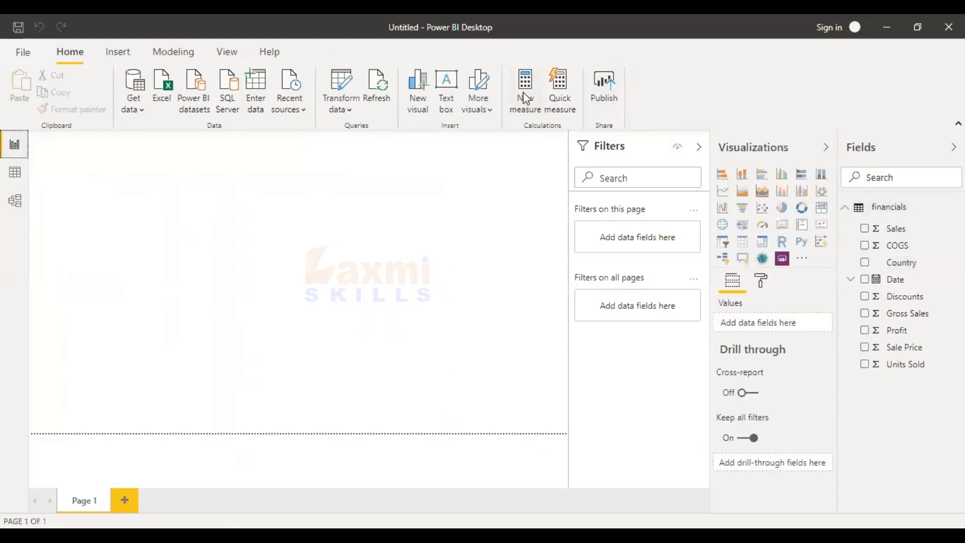
left_click(166, 52)
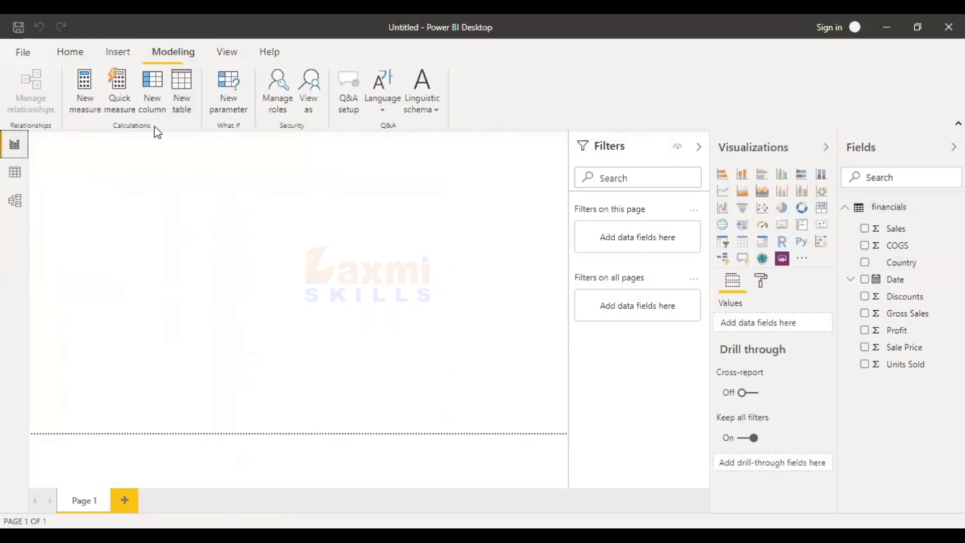
left_click(82, 86)
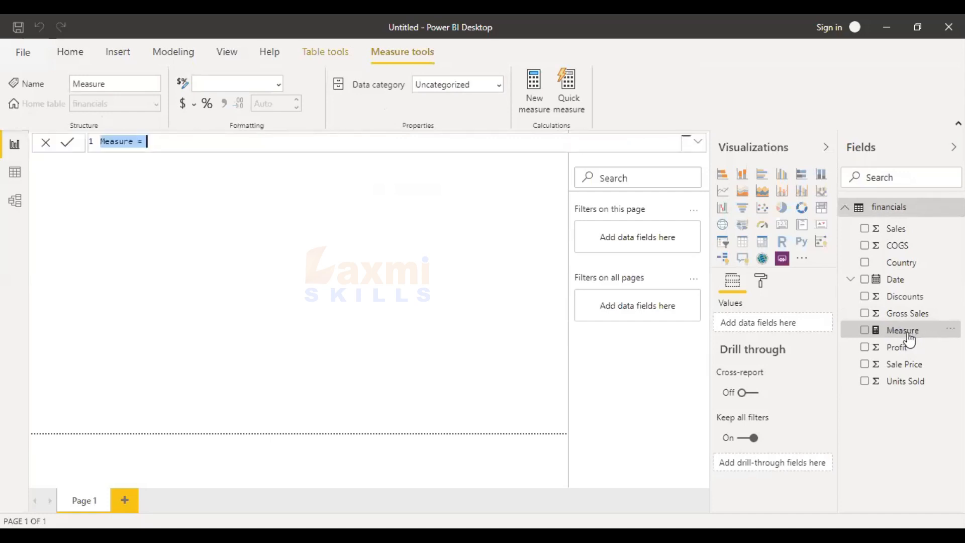
left_click(222, 142)
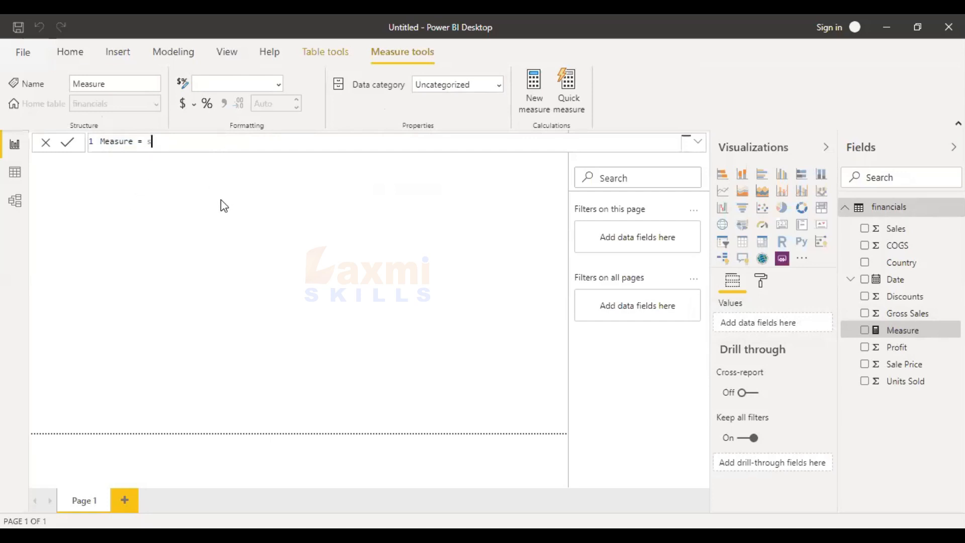
type("sum")
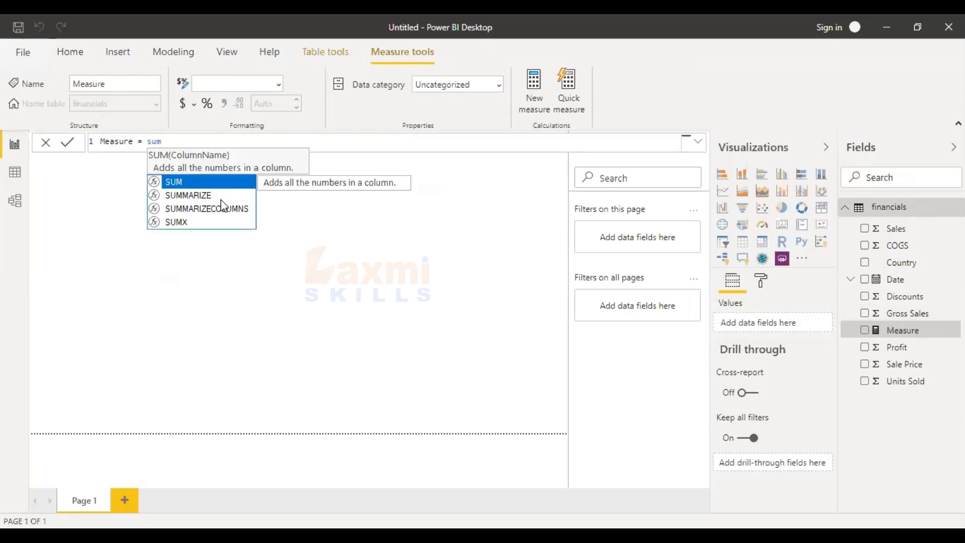
key("Tab")
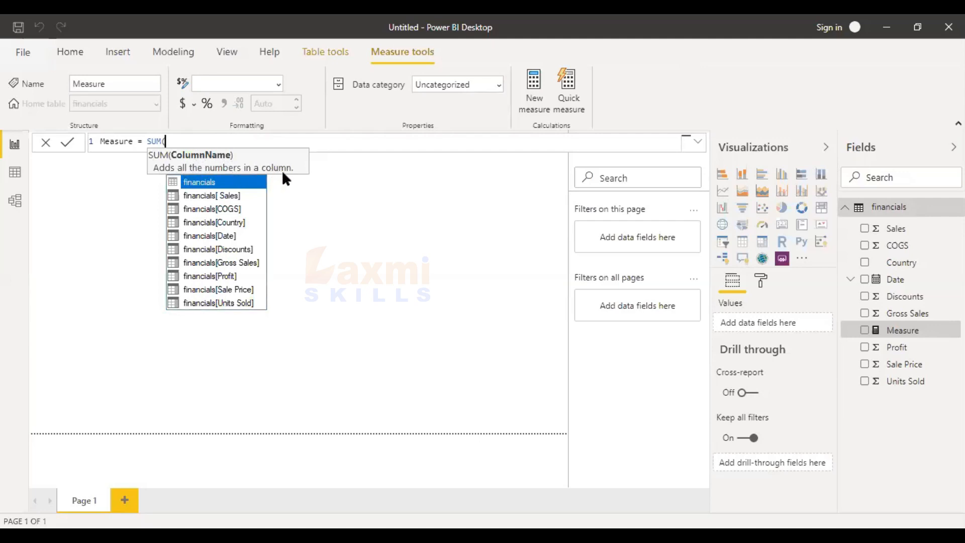
key("Down")
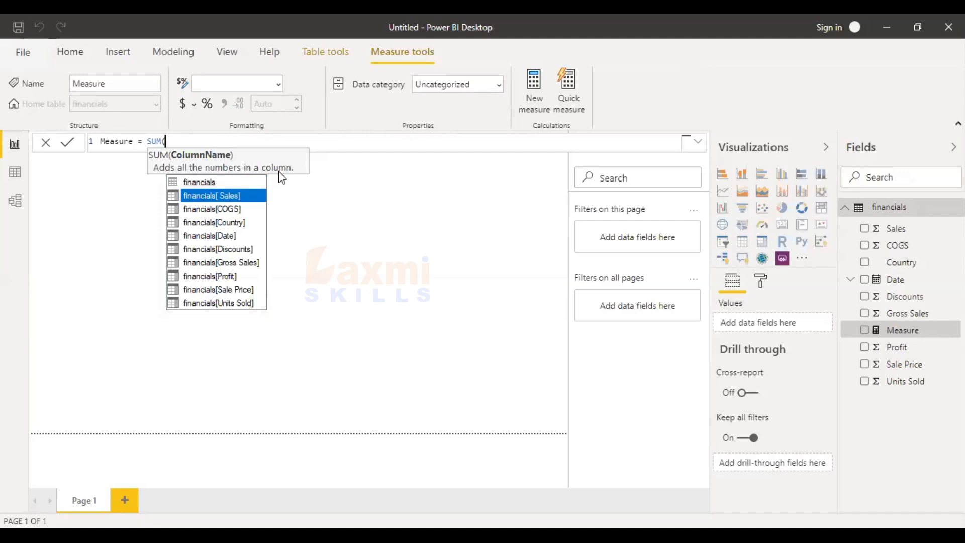
key("Tab")
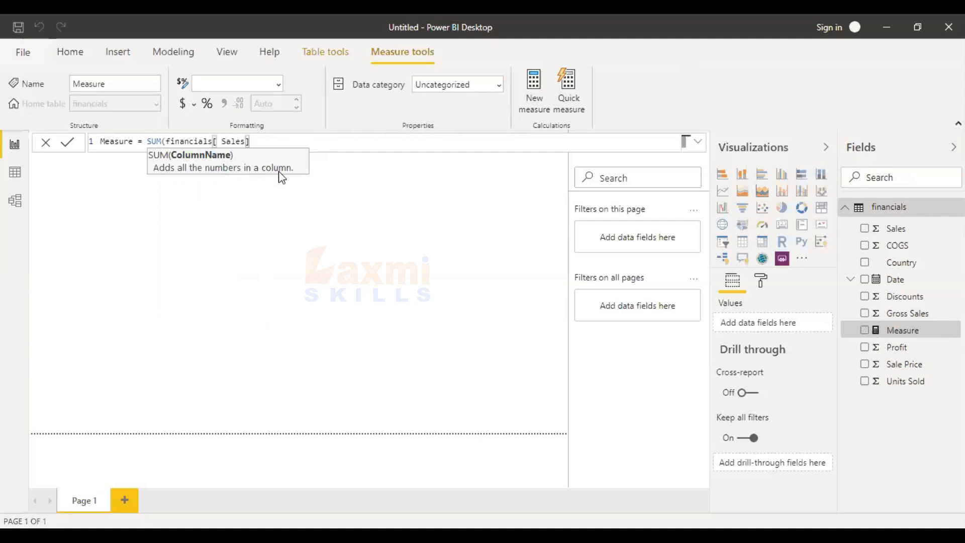
type(")")
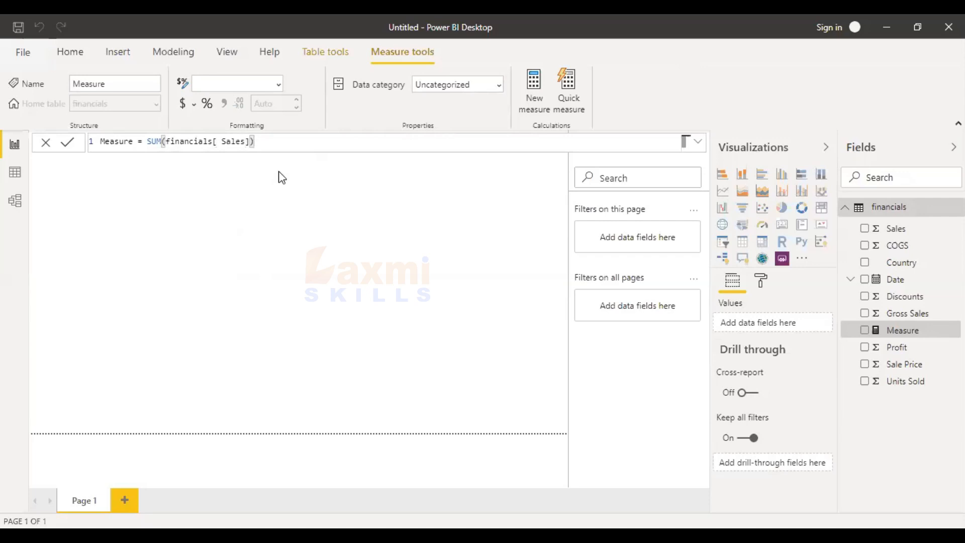
key("Return")
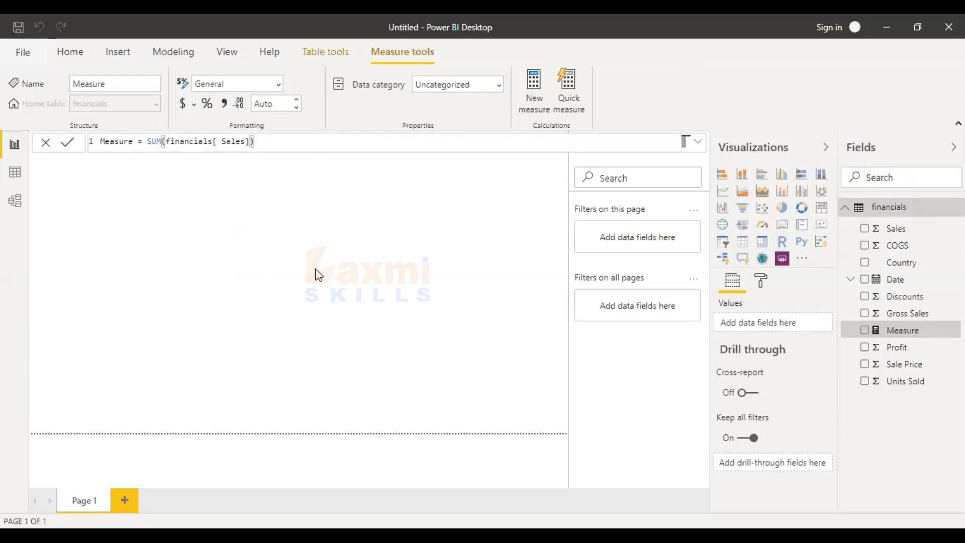
Show the measure in a card visual and place the card in the right part of the report page.
left_click(781, 227)
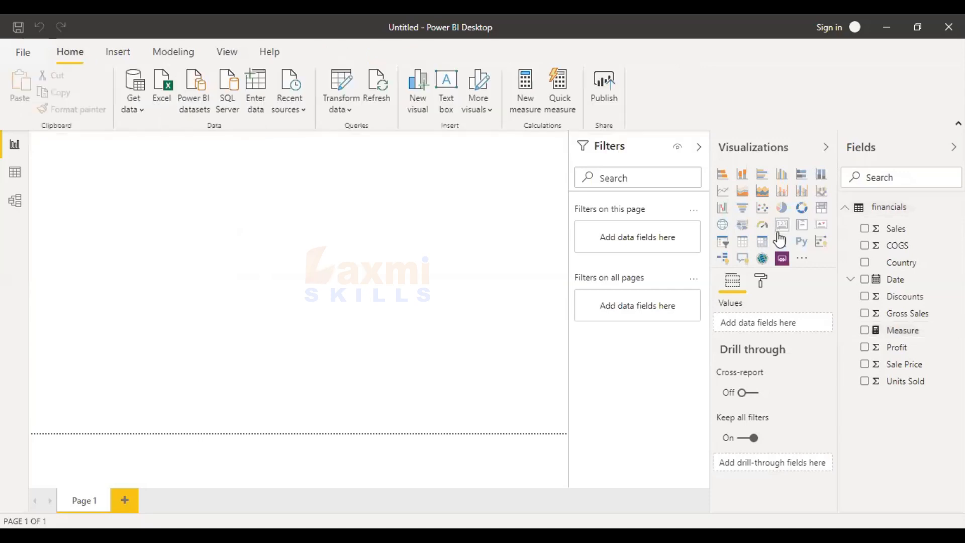
left_click(864, 330)
left_click_drag(143, 228, 494, 283)
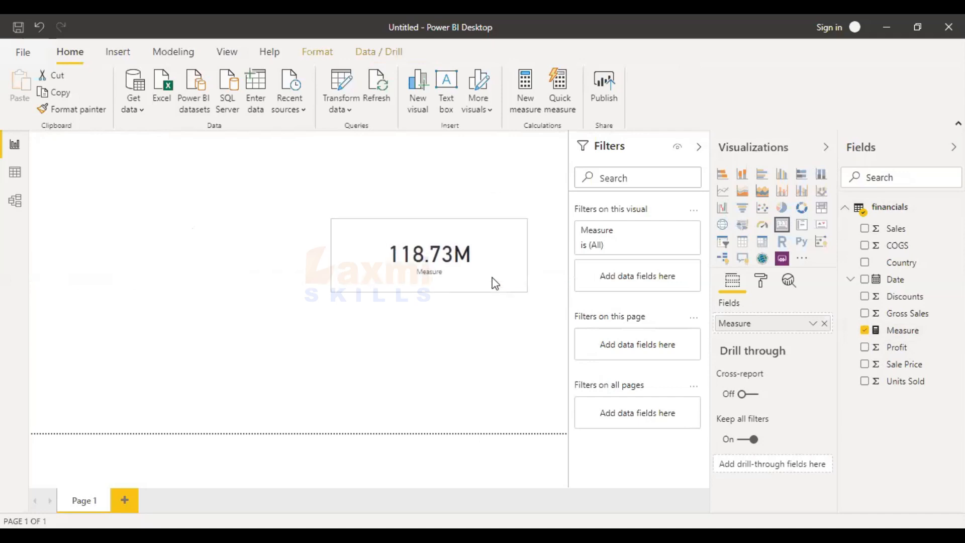
Select the Date column in the data view and examine its values across the rows of the financials table.
left_click(21, 176)
left_click(524, 183)
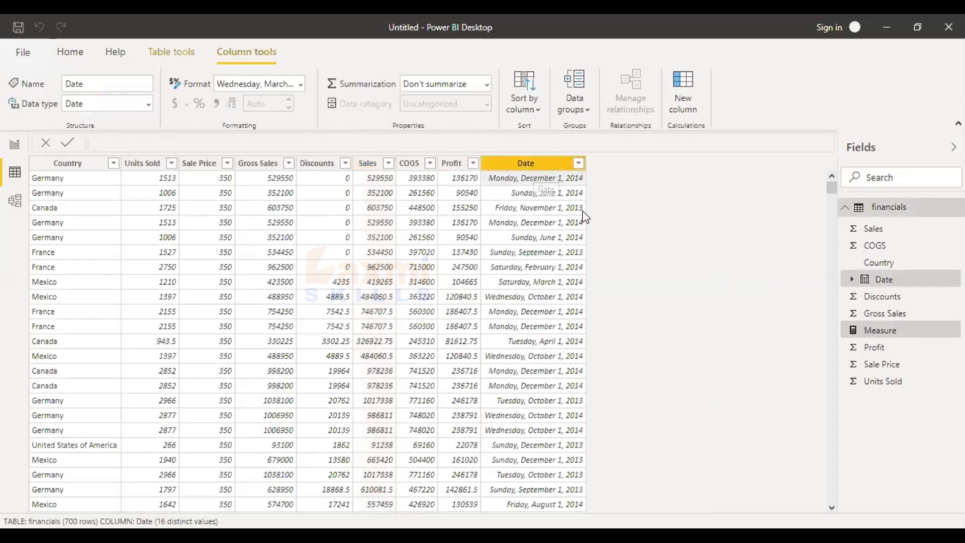
left_click(545, 168)
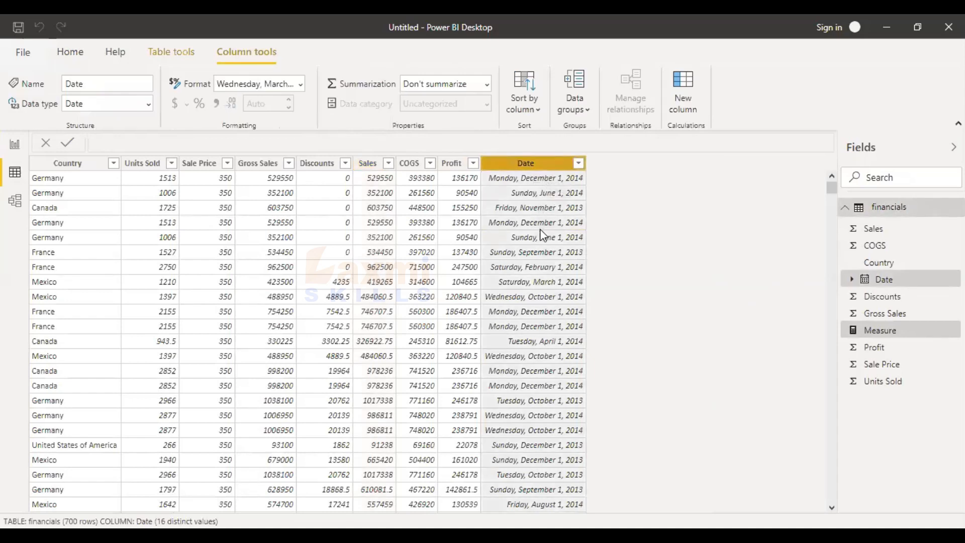
scroll(539, 229, "down", 15)
scroll(541, 231, "up", 15)
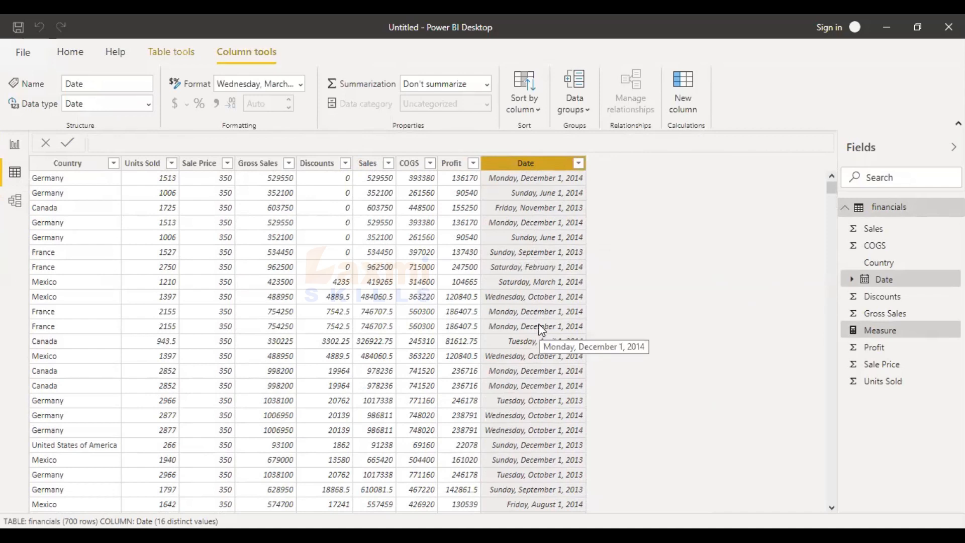
scroll(554, 316, "down", 3)
scroll(554, 315, "up", 3)
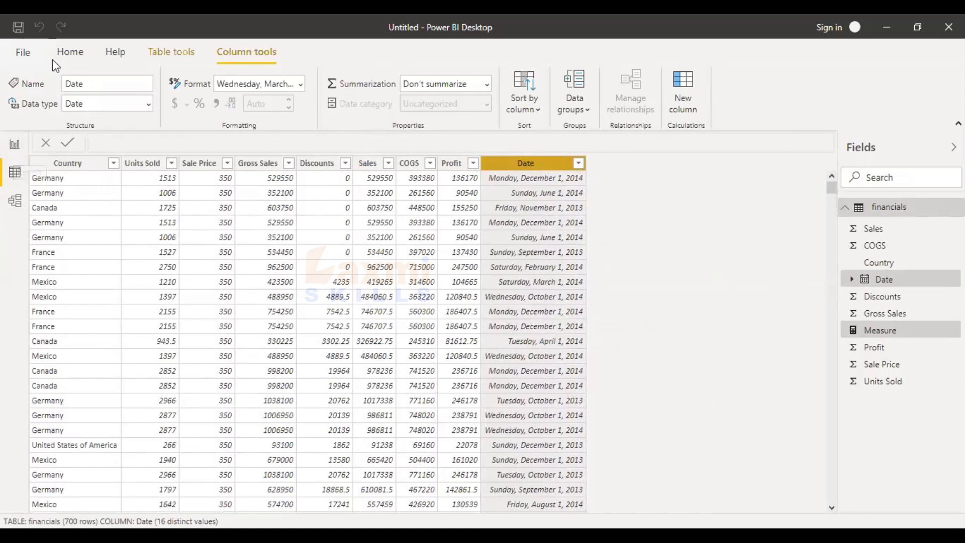
Add a calculated column to the financials table with the formula Column = YEAR(financials[Date]) and review its values across the rows.
left_click(67, 53)
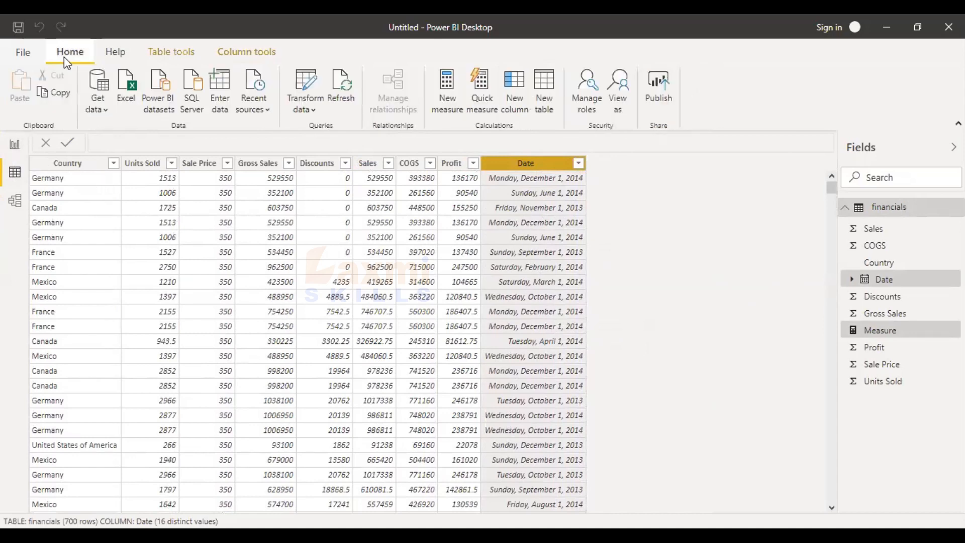
left_click(517, 105)
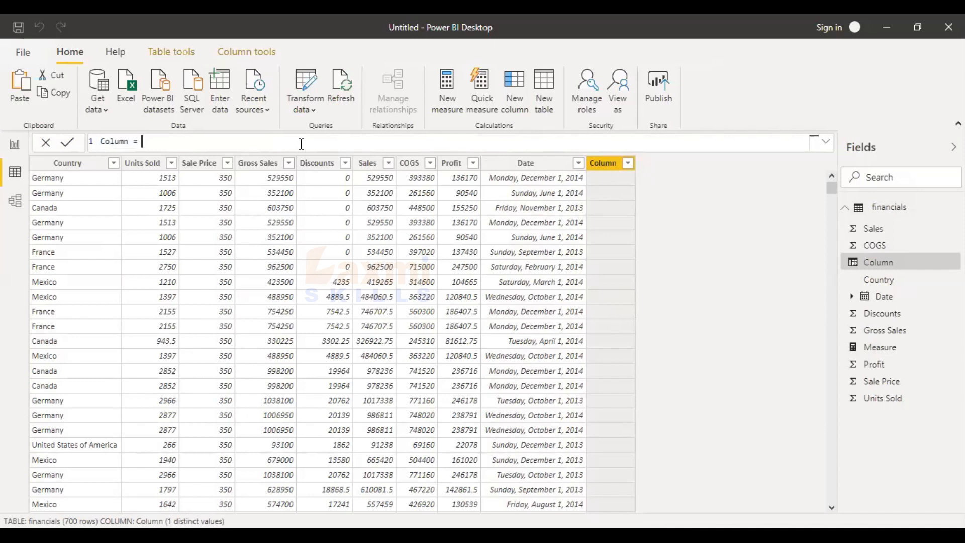
type("yea")
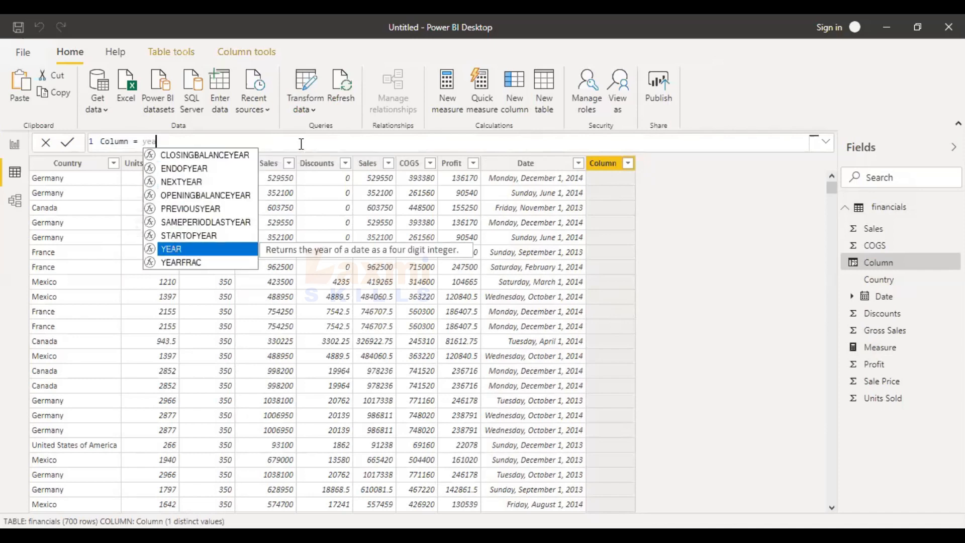
key("Tab")
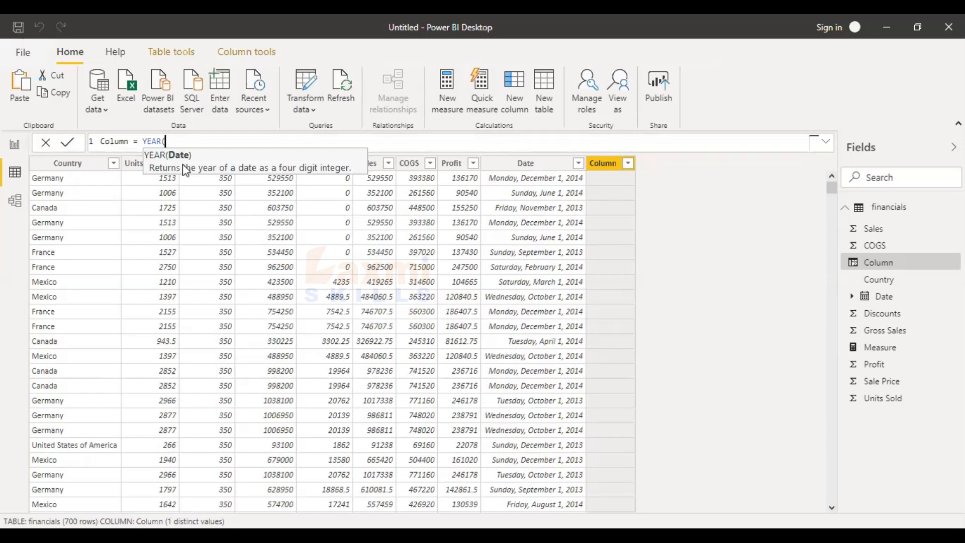
type("fin")
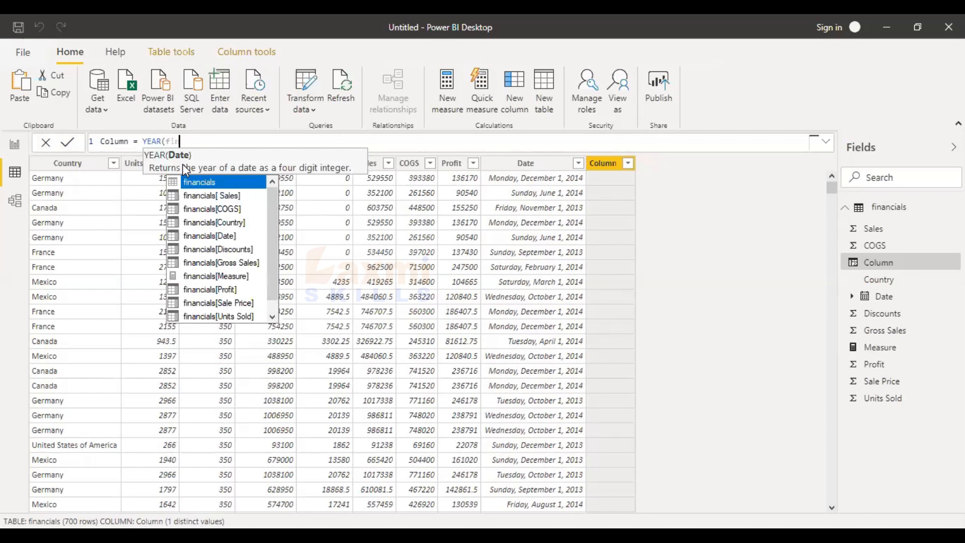
key("Down")
key("Down")
key("Down")
key("Down")
key("Down")
key("Down")
key("Down")
key("Down")
key("Down")
key("Down")
key("Down")
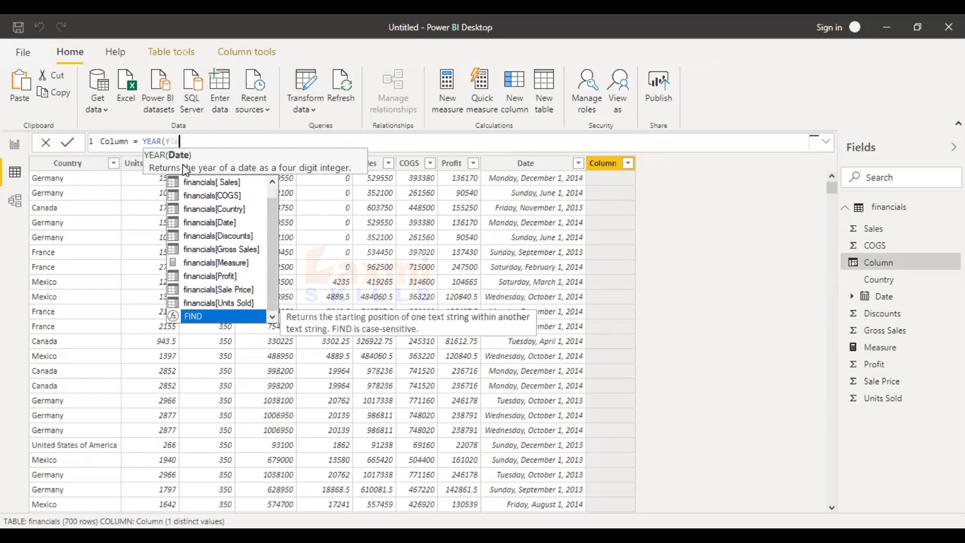
key("Up")
key("Up")
key("Up")
key("Up")
key("Up")
key("Up")
key("Up")
key("Tab")
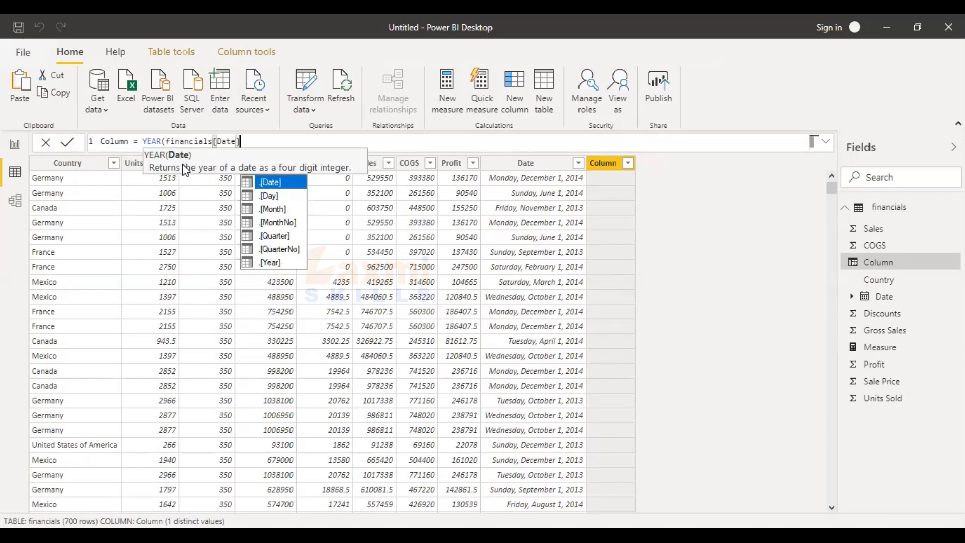
type(")")
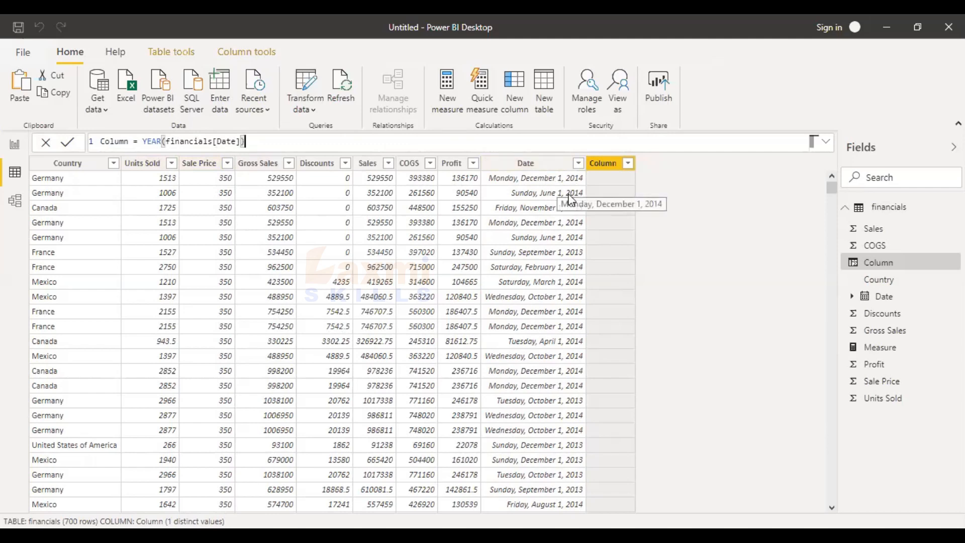
key("Return")
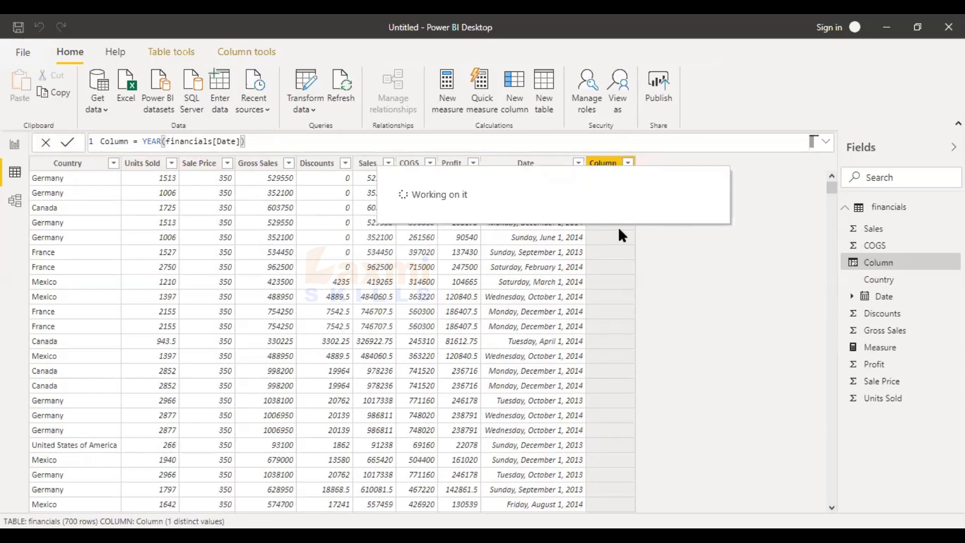
scroll(619, 229, "down", 15)
scroll(625, 352, "down", 5)
scroll(632, 426, "up", 20)
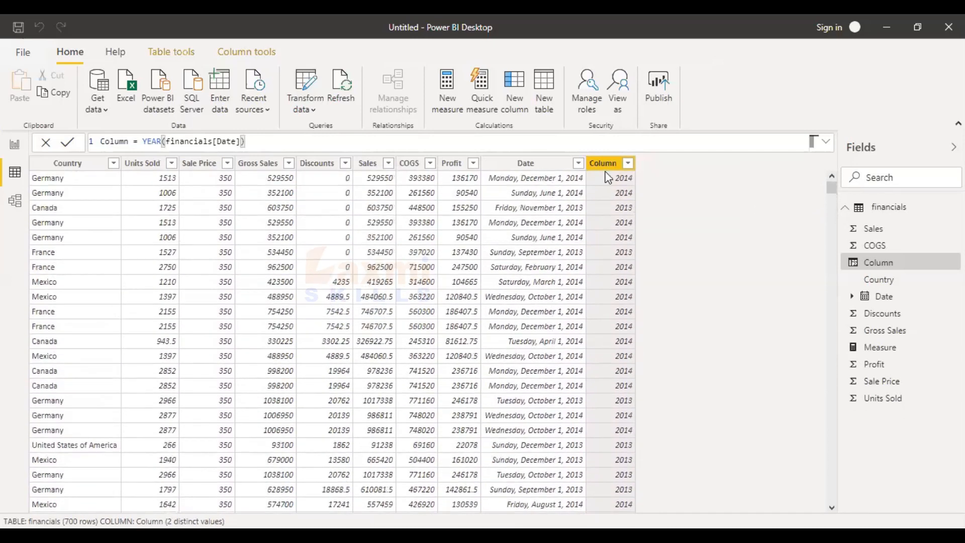
Add a clustered column chart to the report page with the calculated Column and Sales as its values.
left_click(15, 145)
left_click(316, 249)
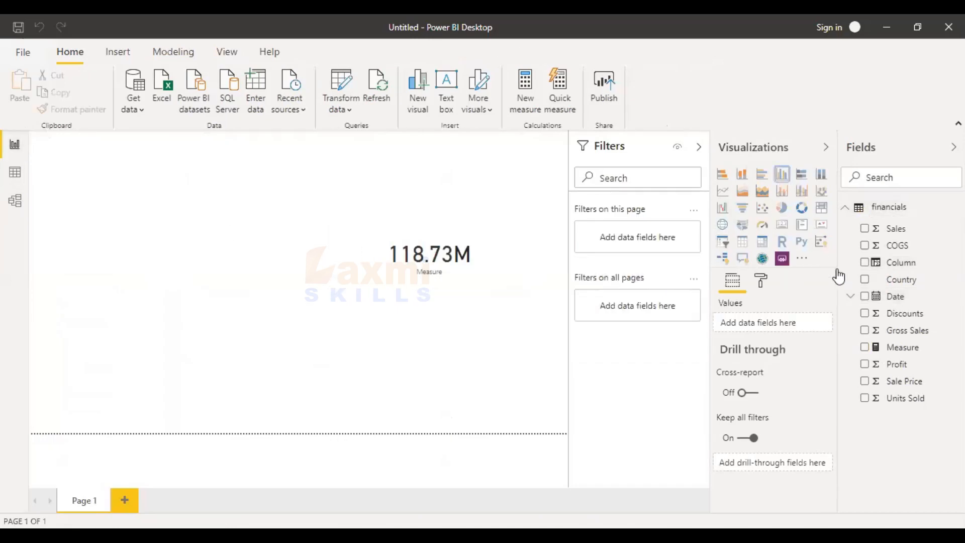
left_click(864, 261)
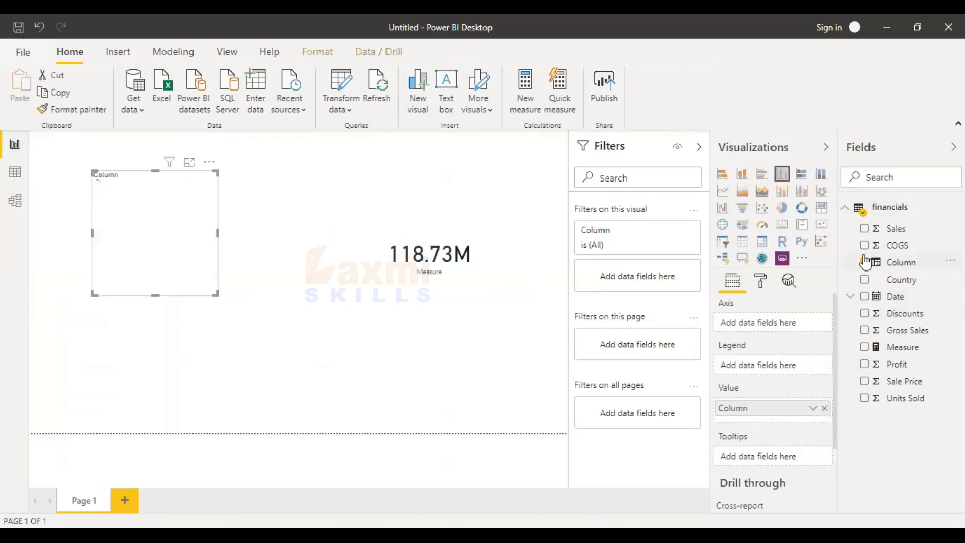
left_click(864, 228)
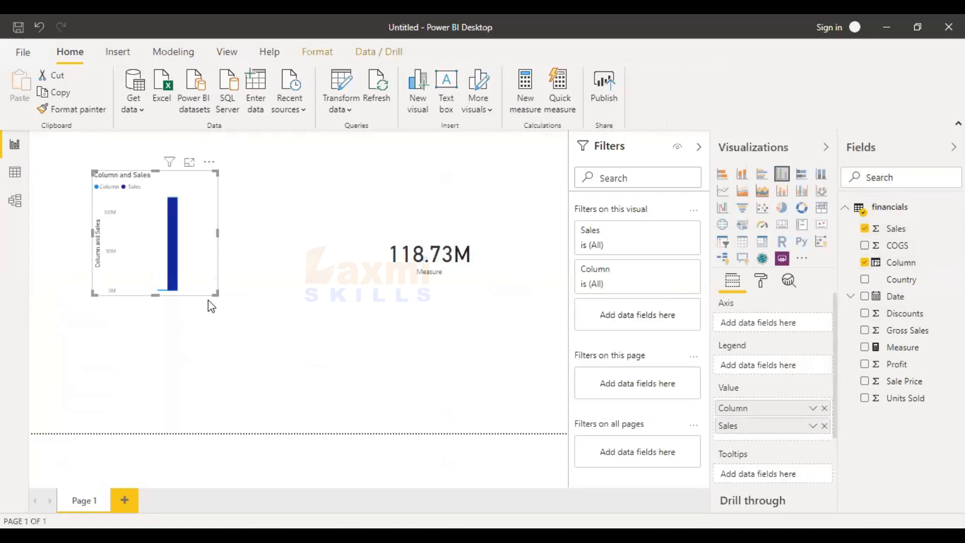
Widen the column chart up to the card visual and inspect its bars in focus mode.
left_click_drag(217, 295, 340, 291)
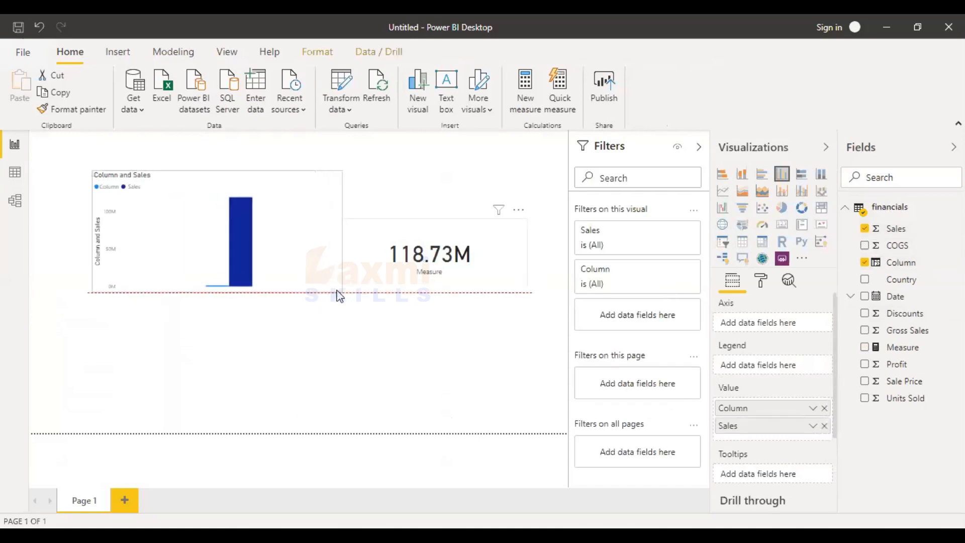
left_click(311, 165)
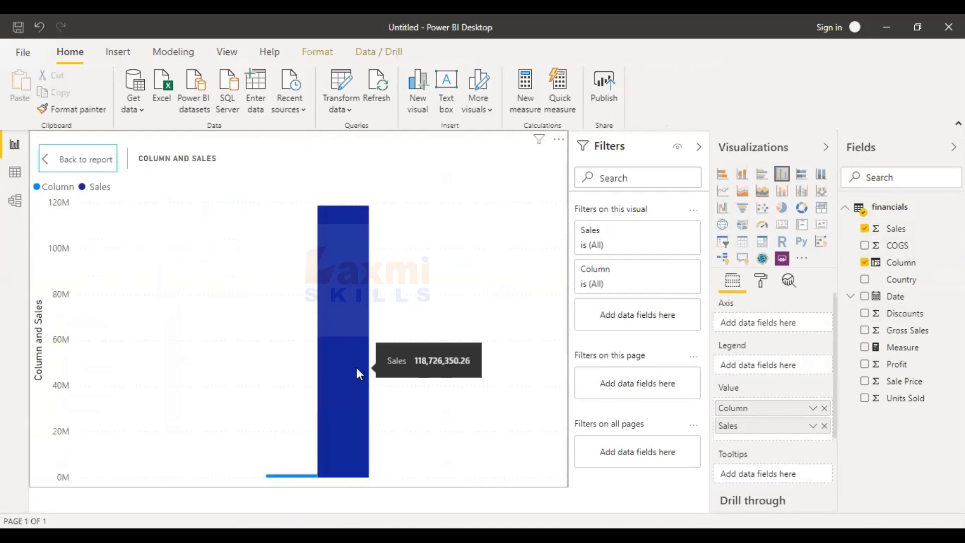
left_click(61, 159)
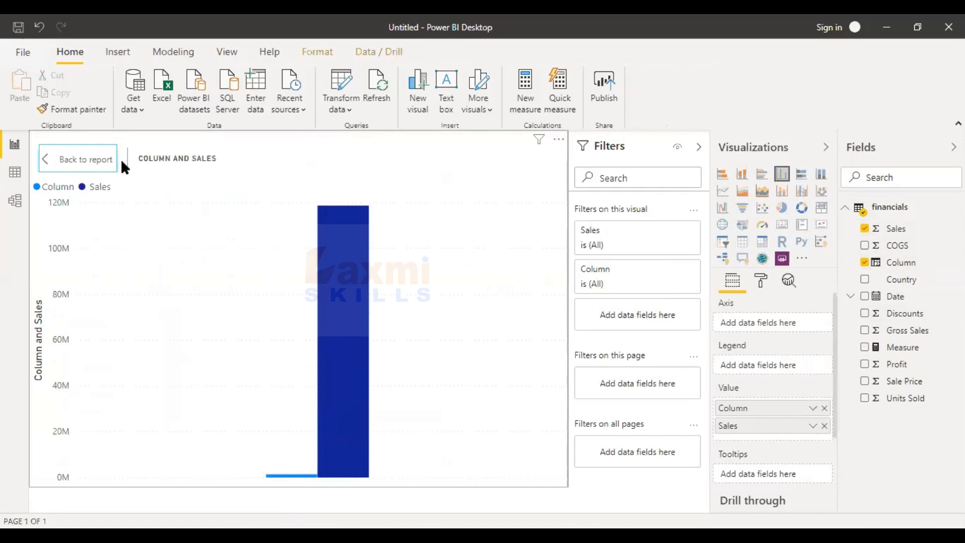
Convert the column chart into a slicer on Column only, show it as a list, and move it to the top of the page.
left_click_drag(268, 253, 282, 301)
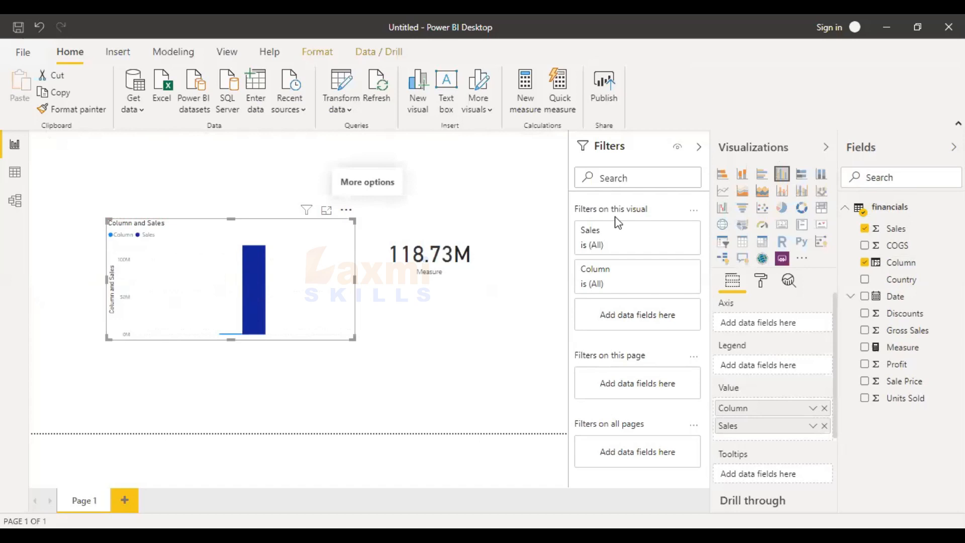
left_click(722, 241)
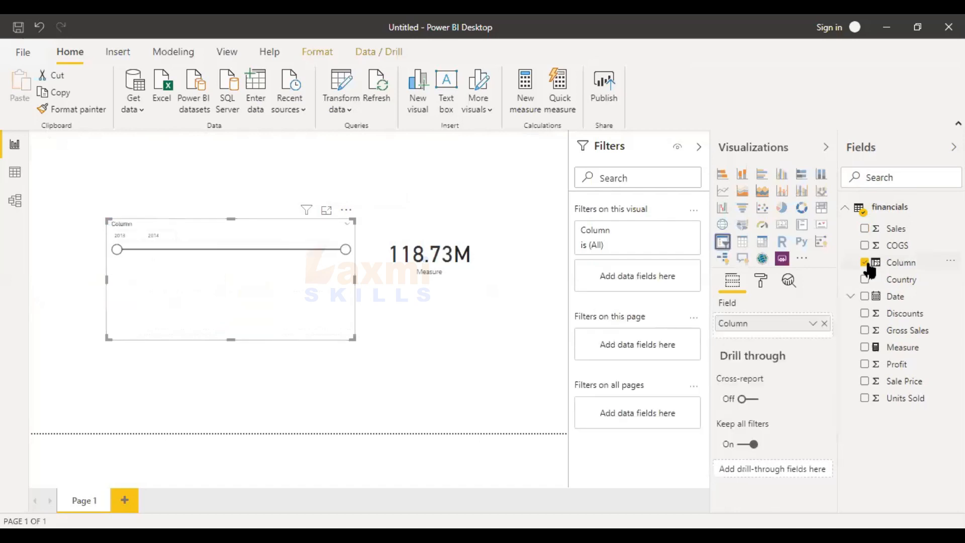
left_click(346, 225)
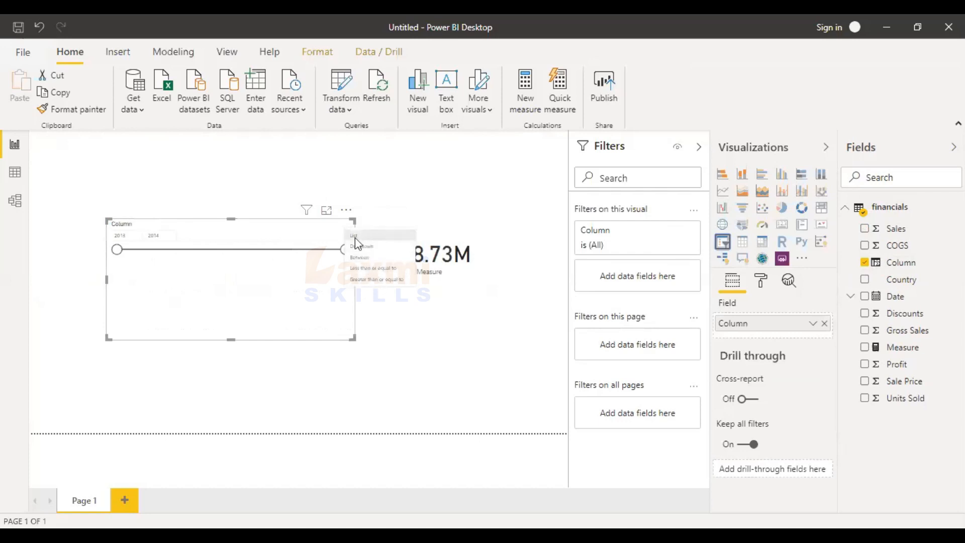
left_click(356, 237)
left_click(326, 212)
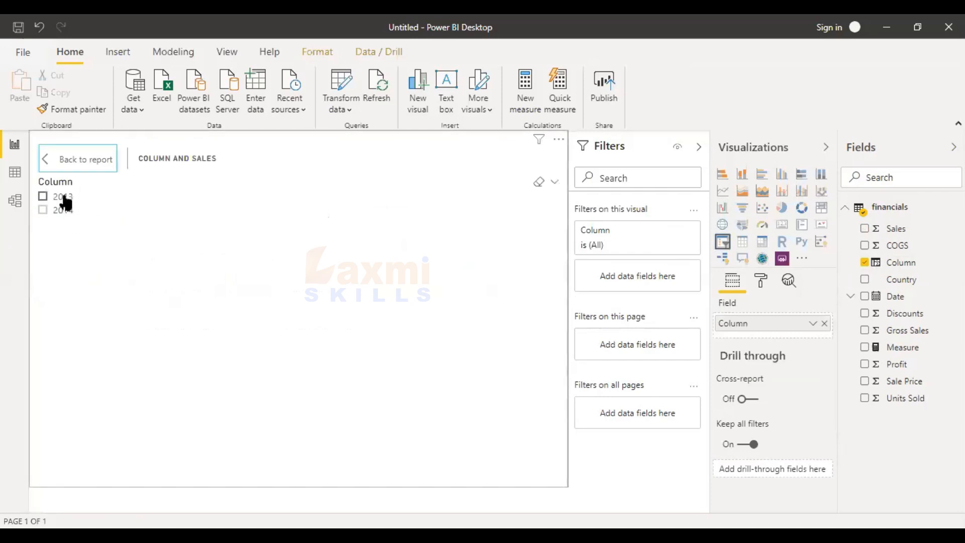
left_click(71, 159)
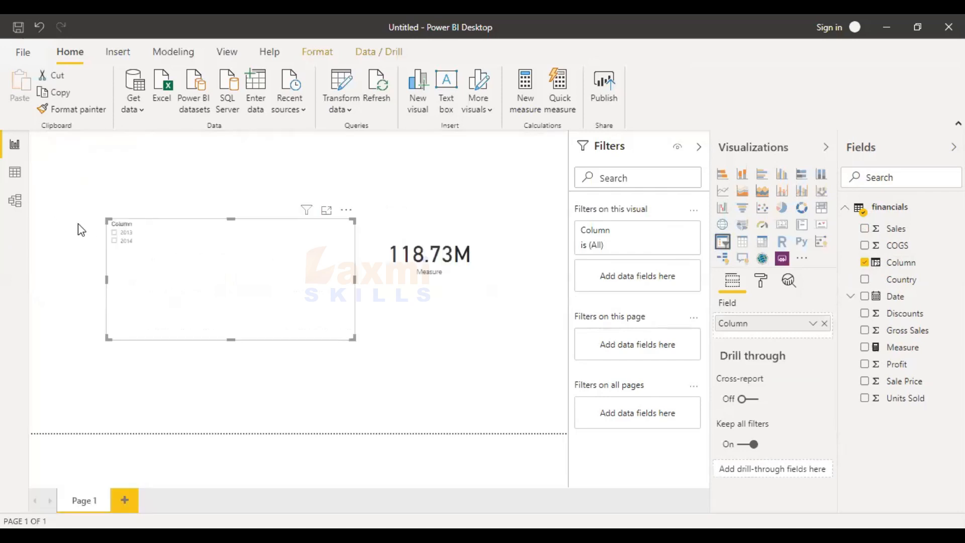
left_click(129, 242)
left_click_drag(189, 286, 265, 194)
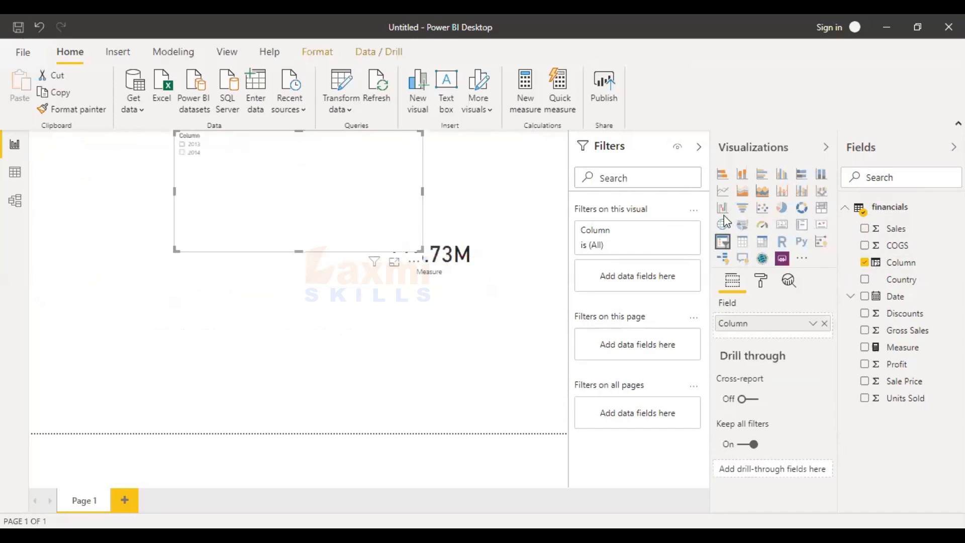
Add a slicer for the Date field, switch it to list style, and enlarge it downward to fit all its dates.
key("Delete")
left_click(722, 241)
left_click_drag(869, 296, 125, 266)
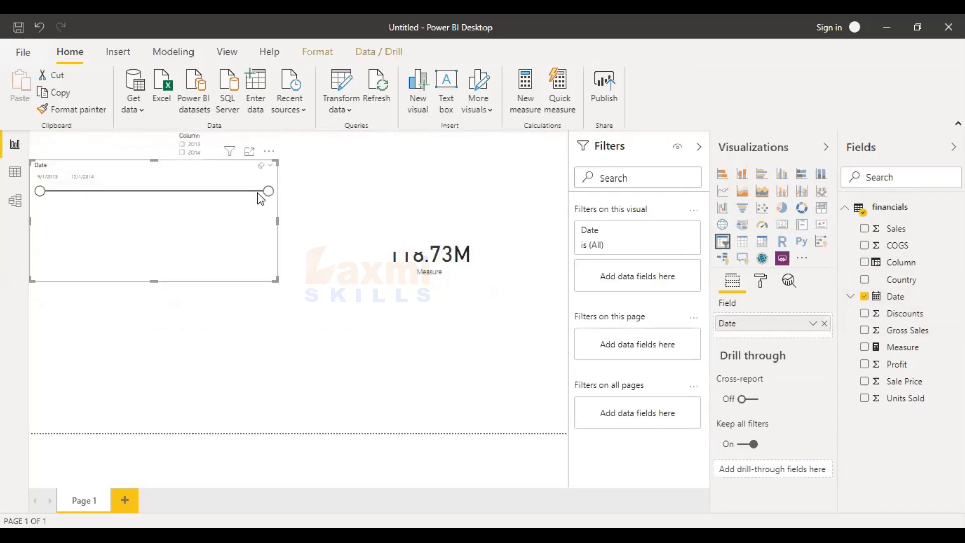
left_click(270, 165)
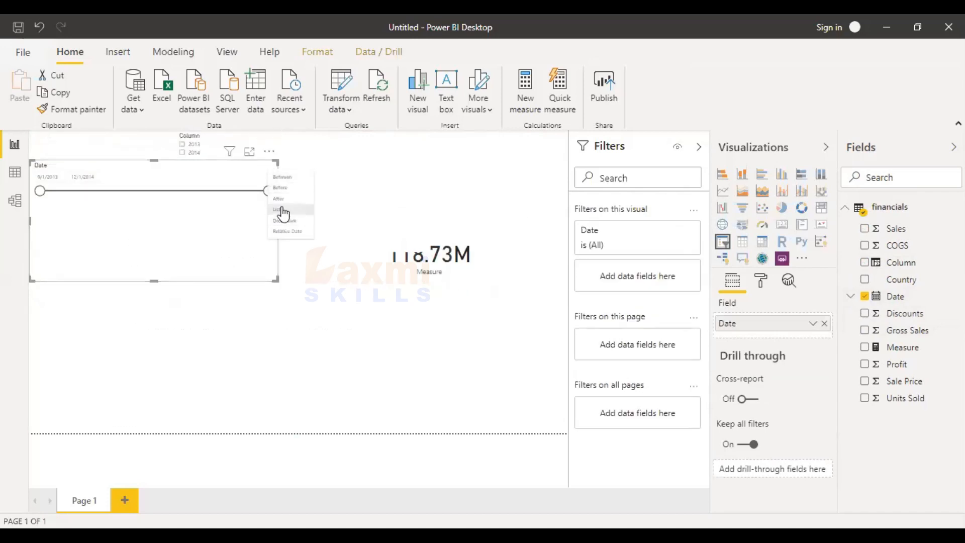
left_click(290, 210)
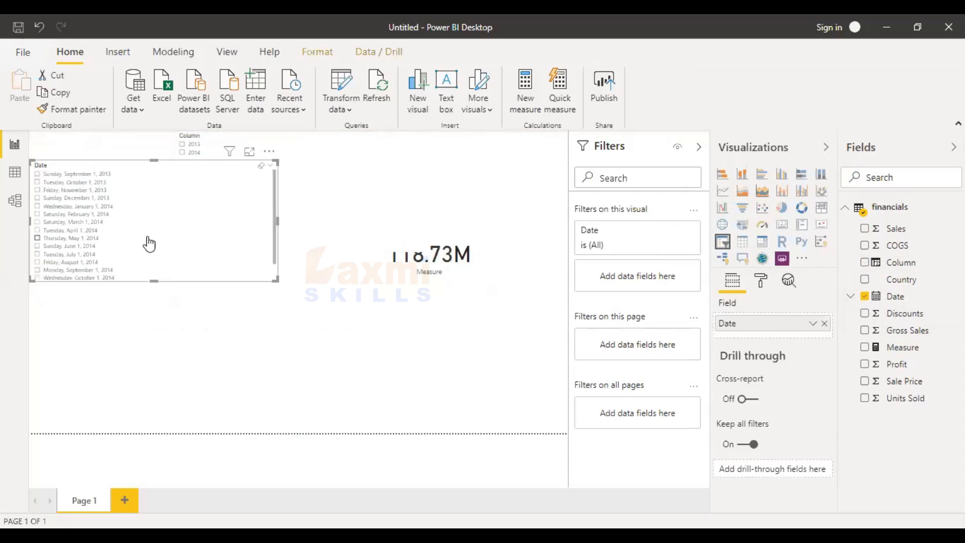
left_click_drag(154, 281, 146, 403)
left_click_drag(148, 401, 158, 431)
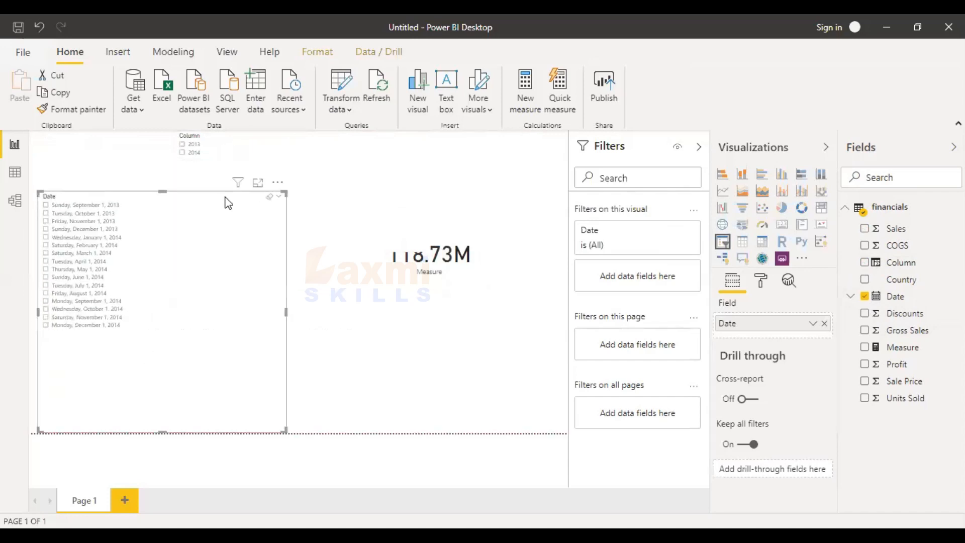
Move the Measure card down so the Column slicer no longer overlaps it.
left_click(220, 198)
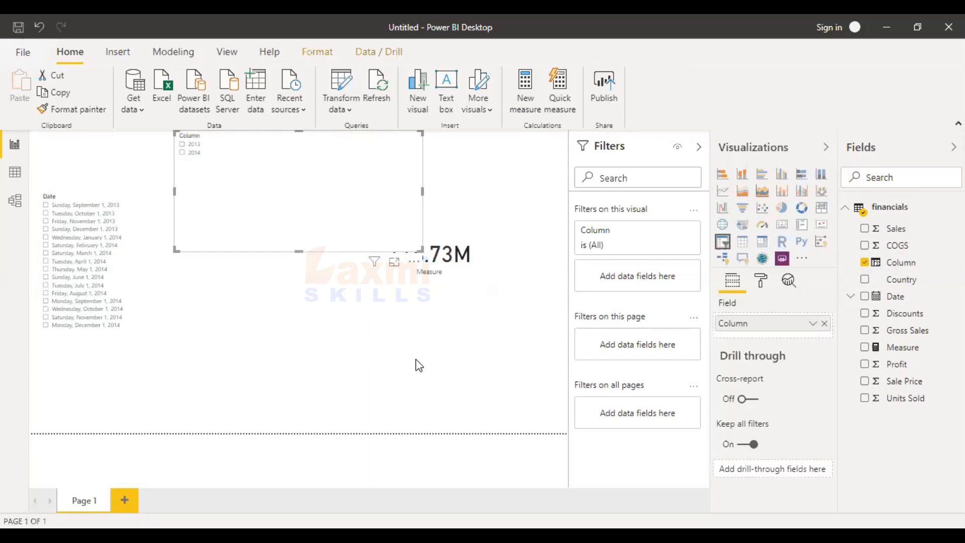
left_click(436, 290)
left_click_drag(436, 285, 392, 346)
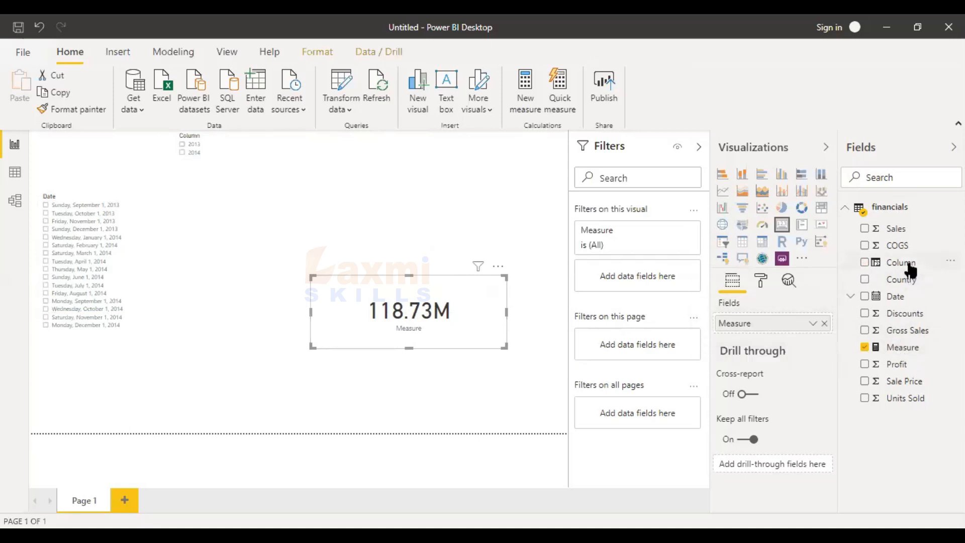
Compare the formulas of the calculated Column and the Measure against the financials rows in the data view, and return to the report.
left_click(15, 172)
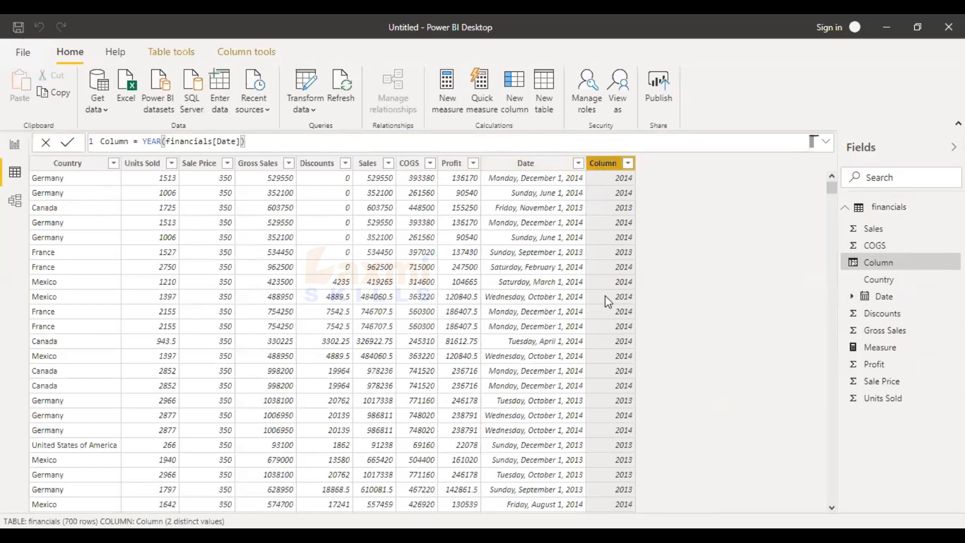
scroll(606, 307, "down", 5)
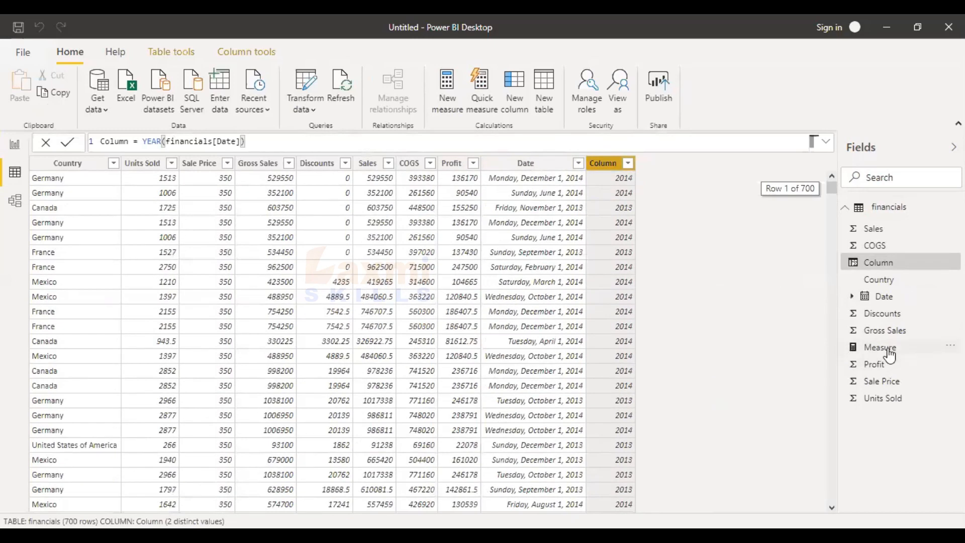
left_click(879, 347)
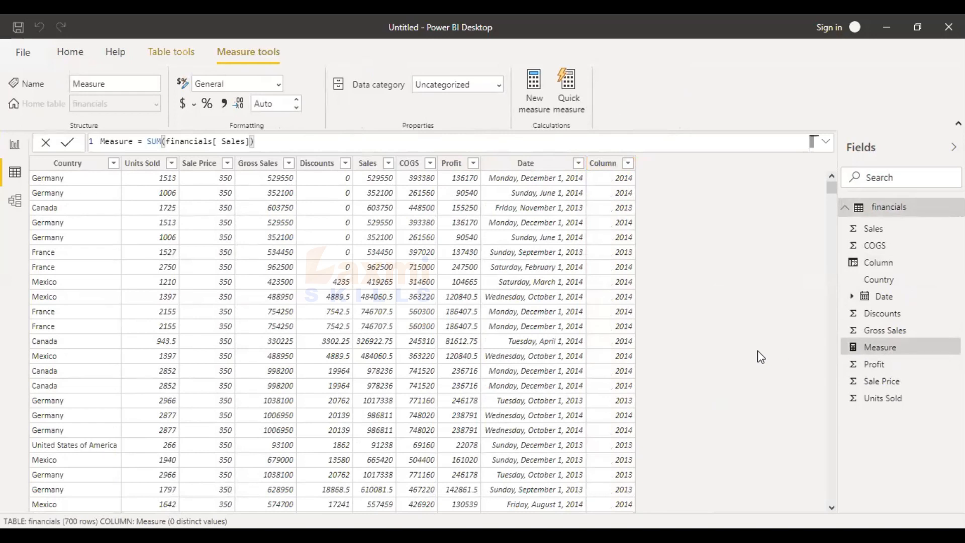
scroll(678, 288, "down", 4)
scroll(678, 289, "up", 4)
scroll(678, 290, "down", 1)
scroll(677, 290, "up", 1)
left_click(70, 52)
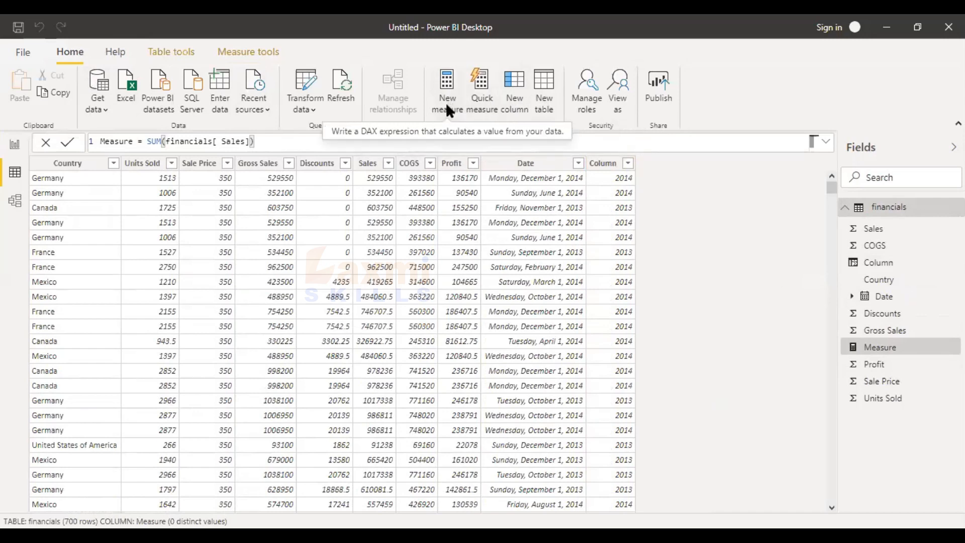
left_click(15, 144)
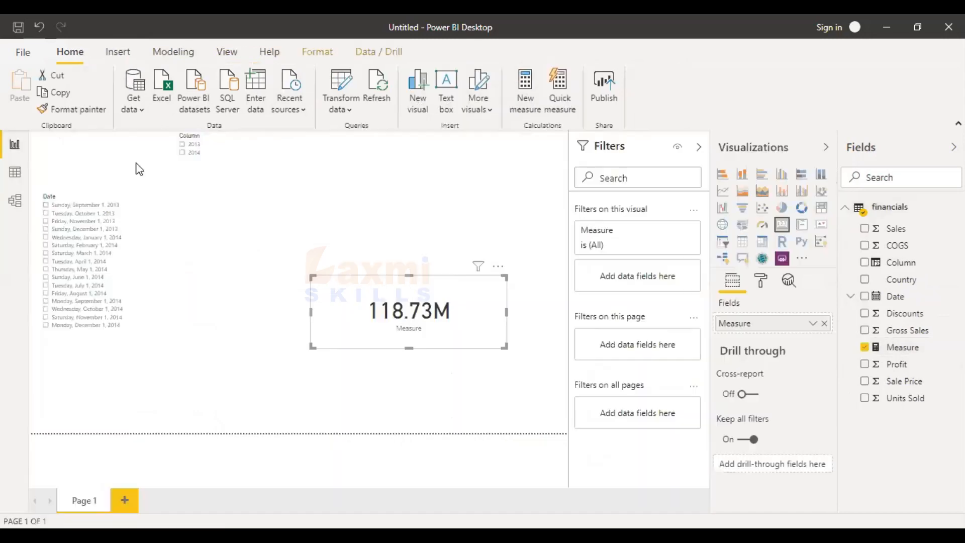
Try to write a new measure that applies YEAR to a field of the financials table.
left_click(252, 358)
left_click(523, 101)
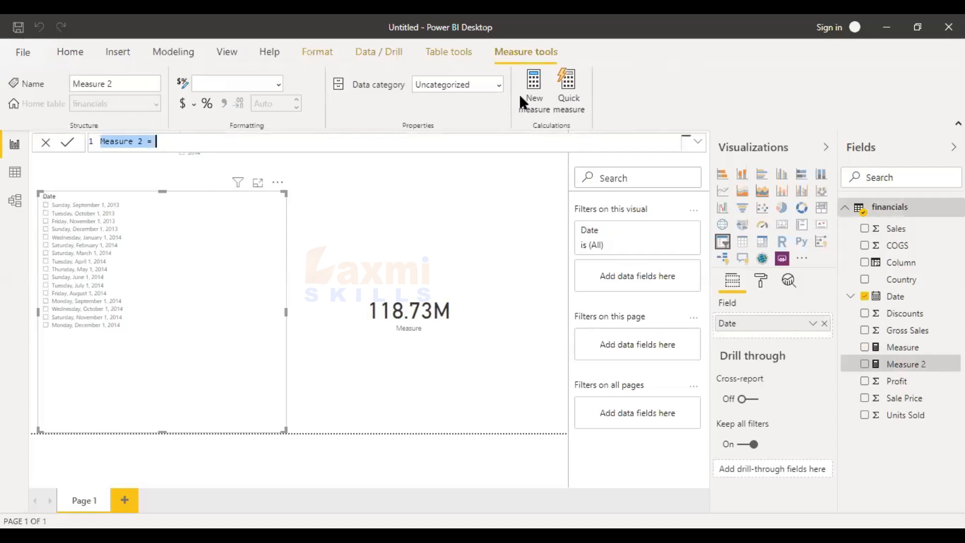
key("Right")
type("YEAR(")
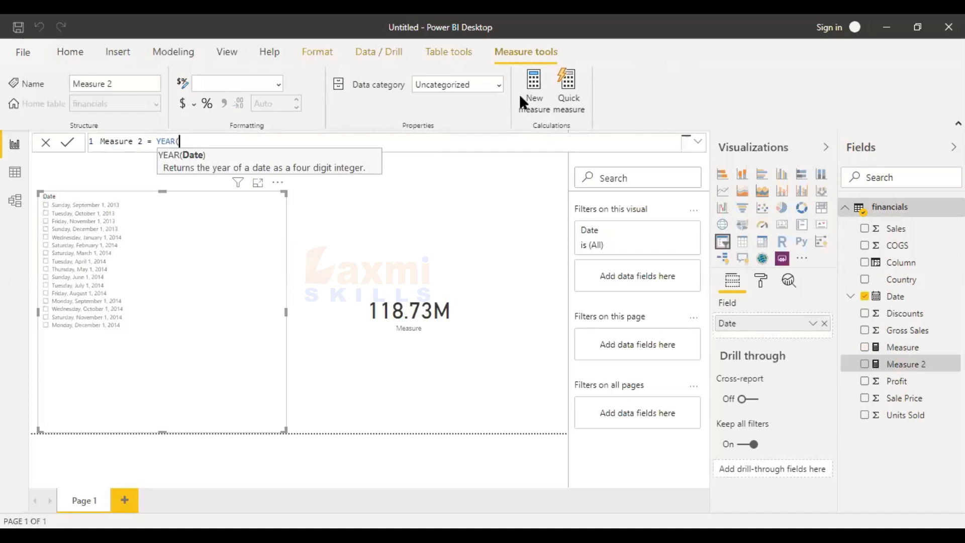
type("fin")
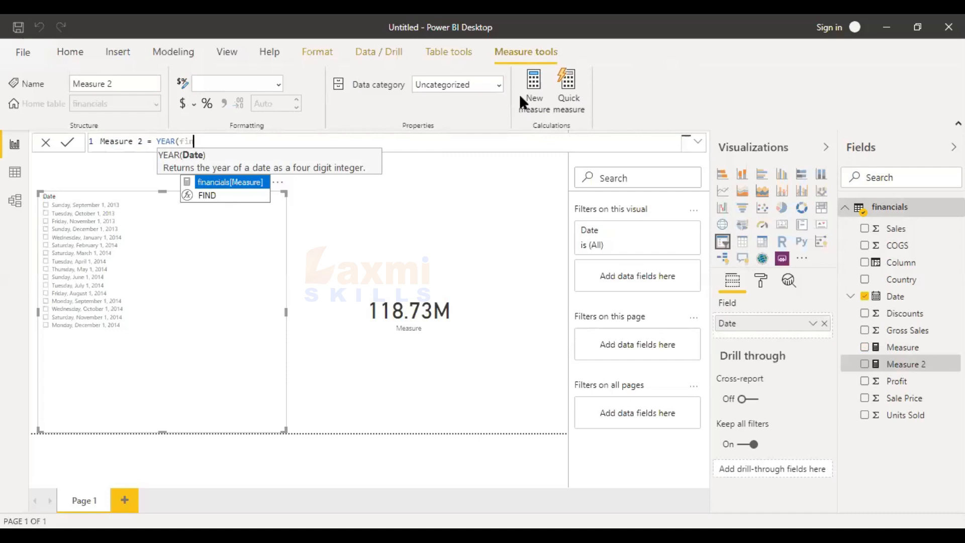
left_click(46, 144)
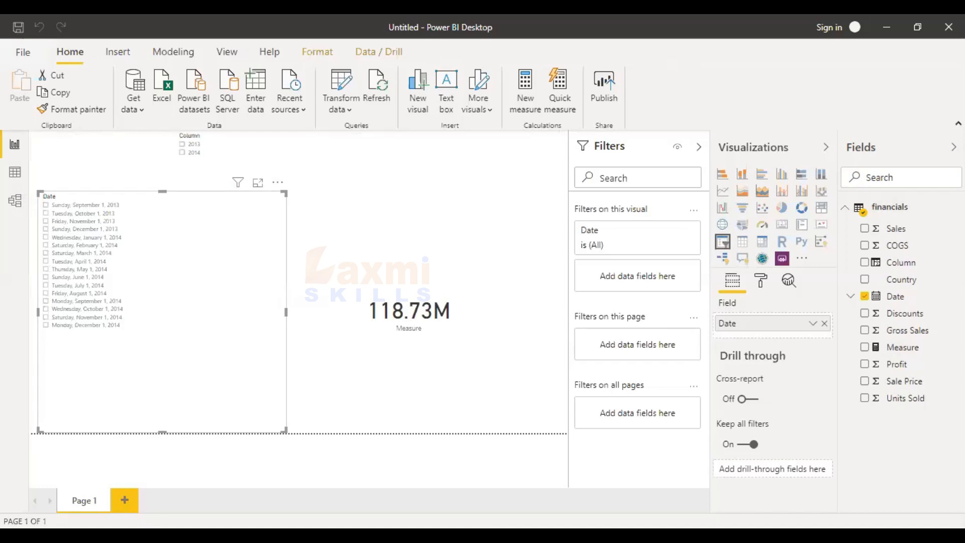
Add a second report page and create a measure with the formula Measure 2 = TODAY().
left_click(125, 500)
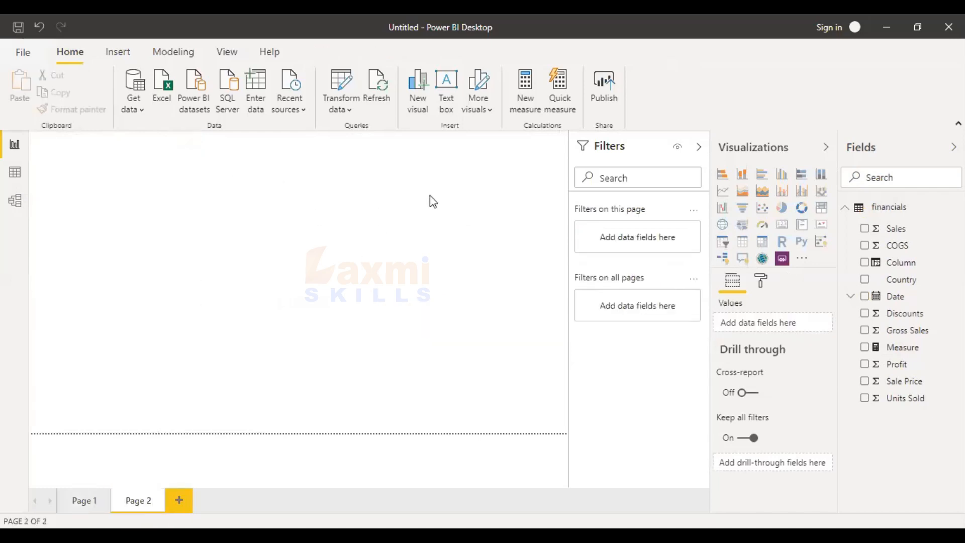
left_click(181, 59)
left_click(87, 113)
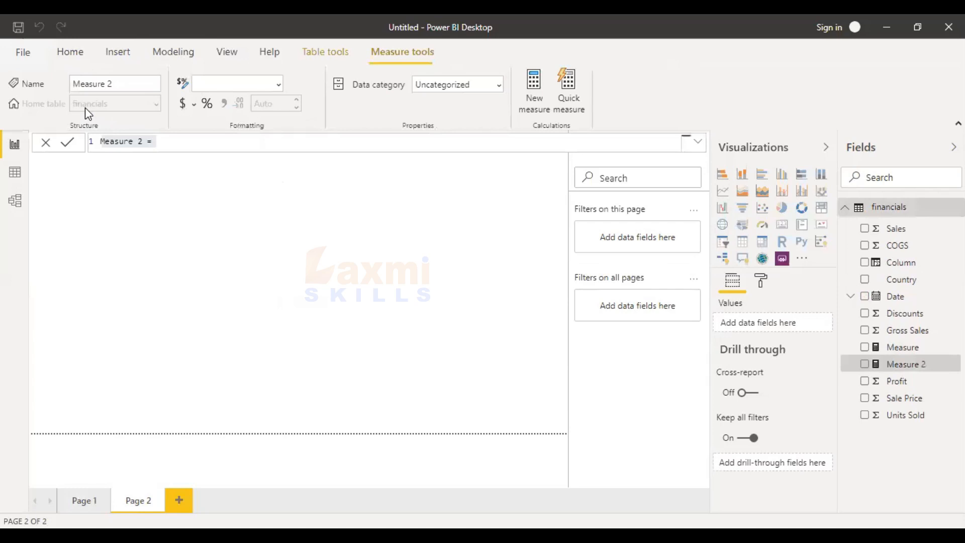
left_click(229, 143)
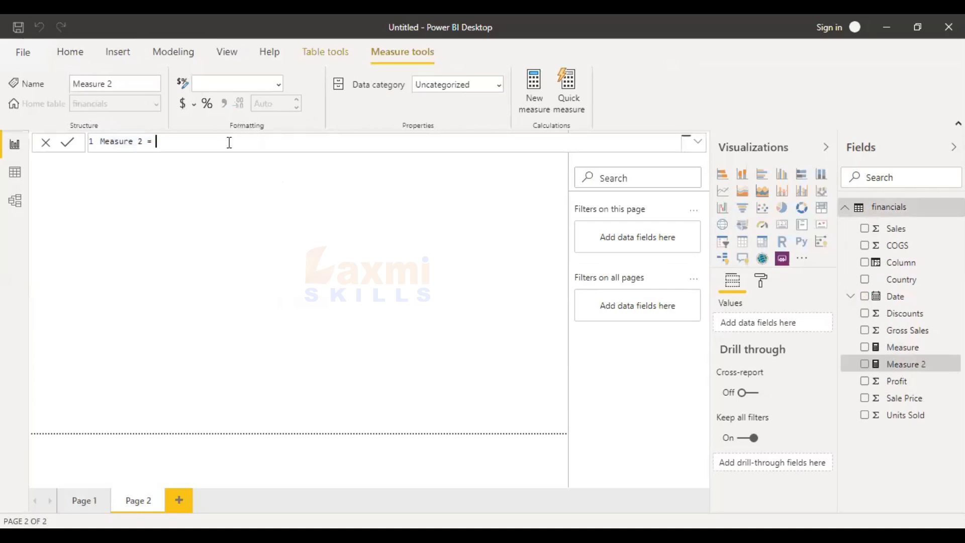
type("to")
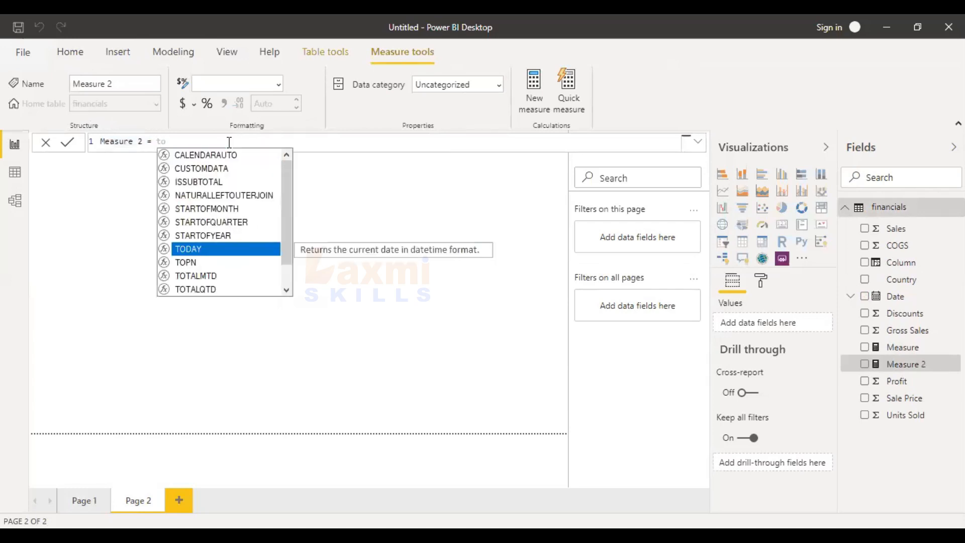
type("d")
key("Tab")
type(")")
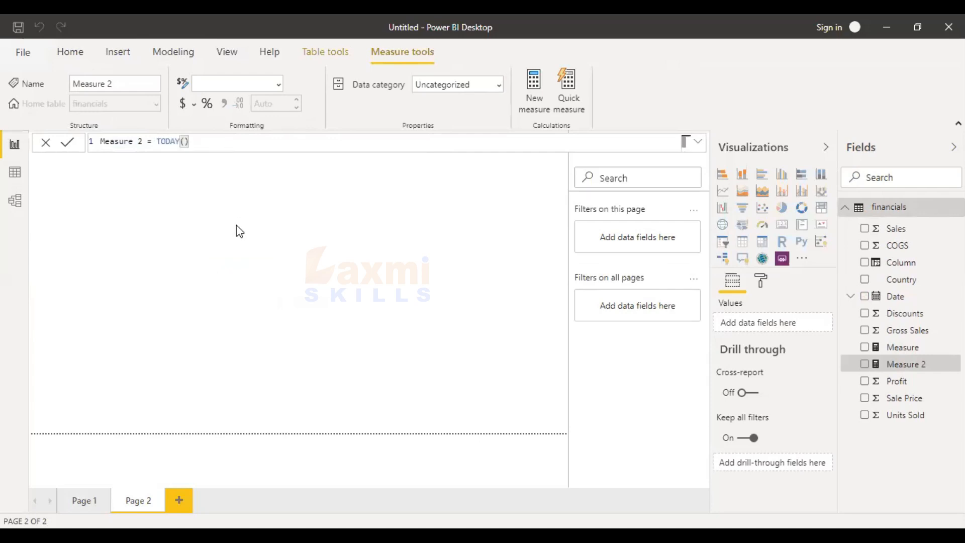
key("Return")
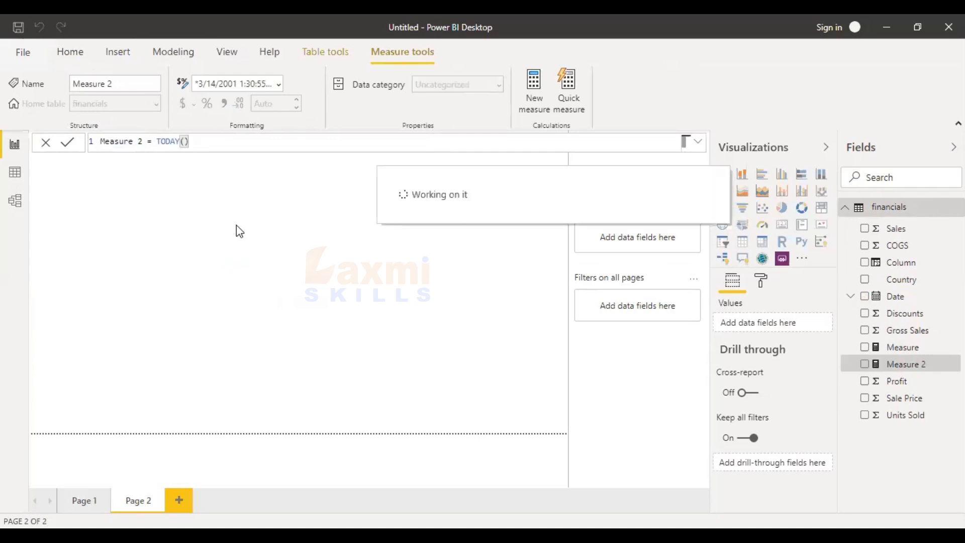
left_click(285, 247)
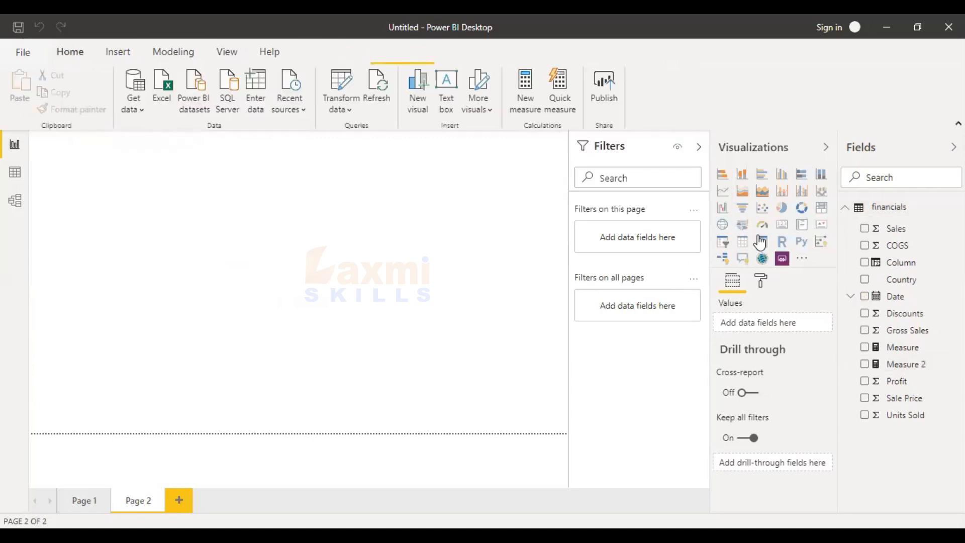
Add a card visual showing Measure 2 to the new page and enlarge it across the canvas.
left_click(781, 227)
left_click(864, 363)
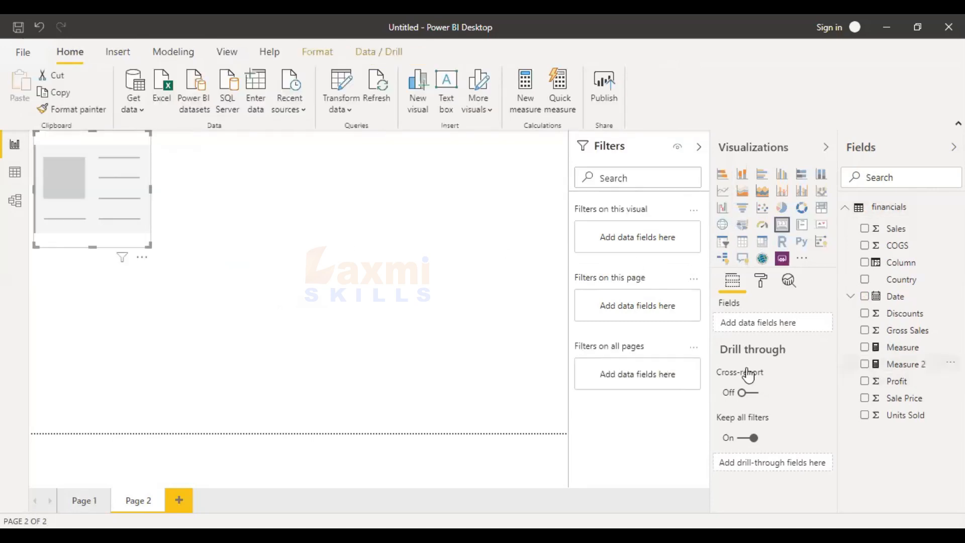
left_click_drag(199, 301, 520, 299)
left_click_drag(458, 302, 463, 330)
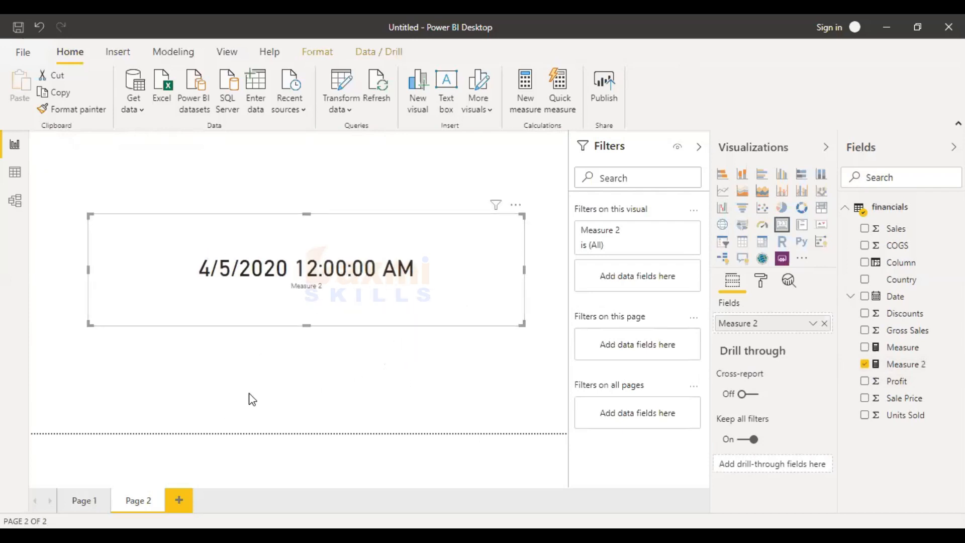
Add a calculated column to the financials table in the data view with the formula TODAY().
left_click(14, 174)
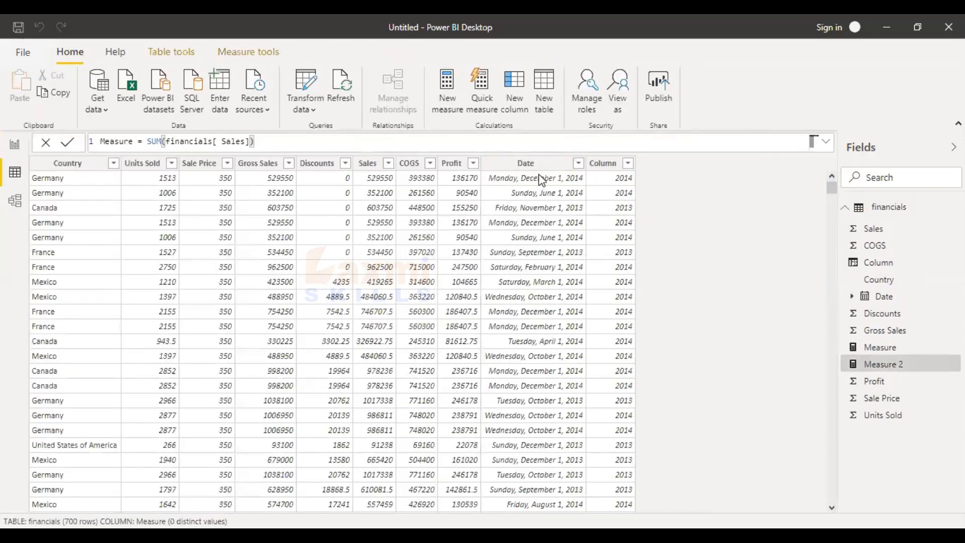
left_click(539, 282)
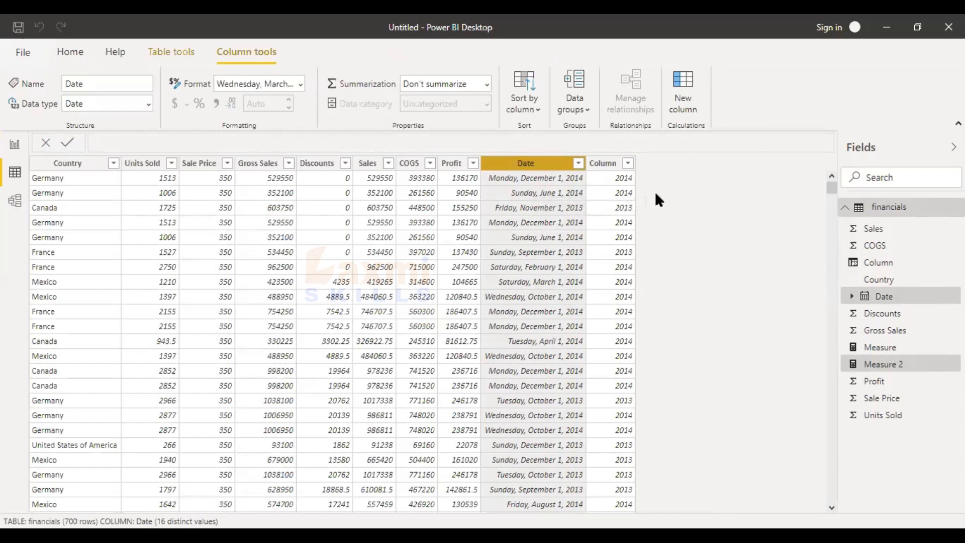
left_click(74, 55)
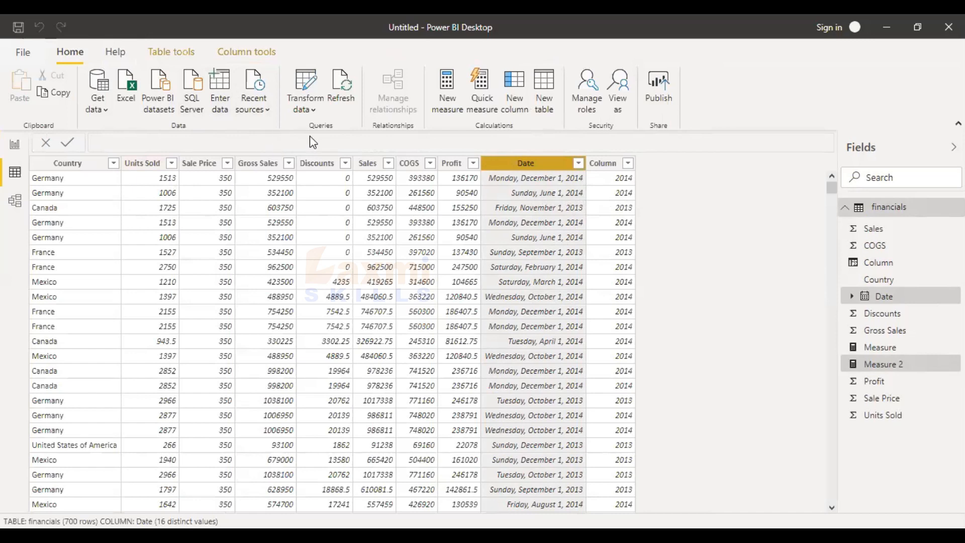
left_click(386, 162)
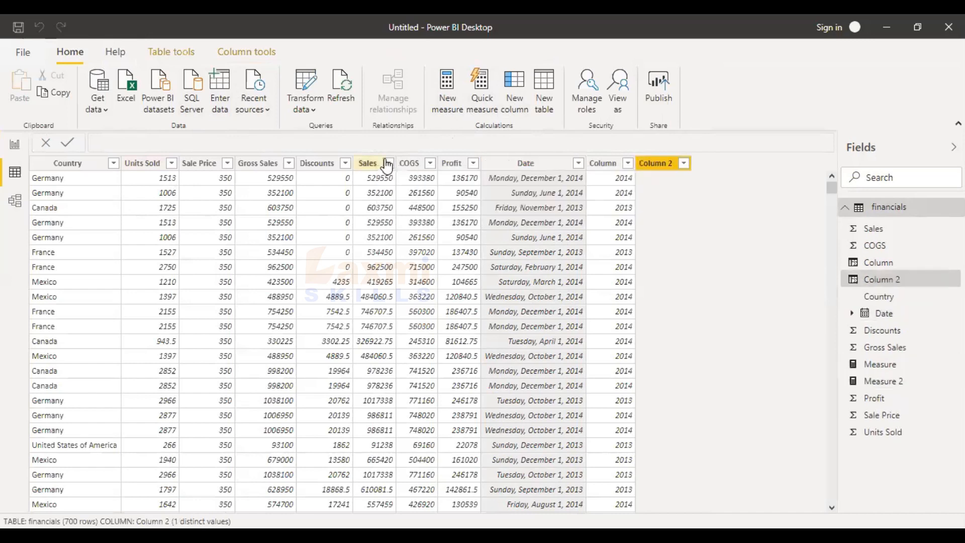
left_click(224, 146)
type("TODAY()")
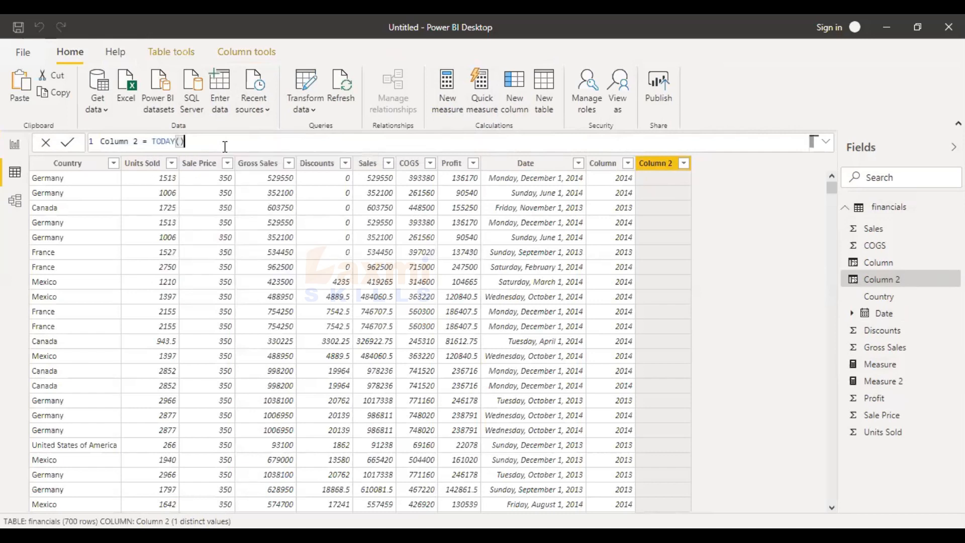
key("Return")
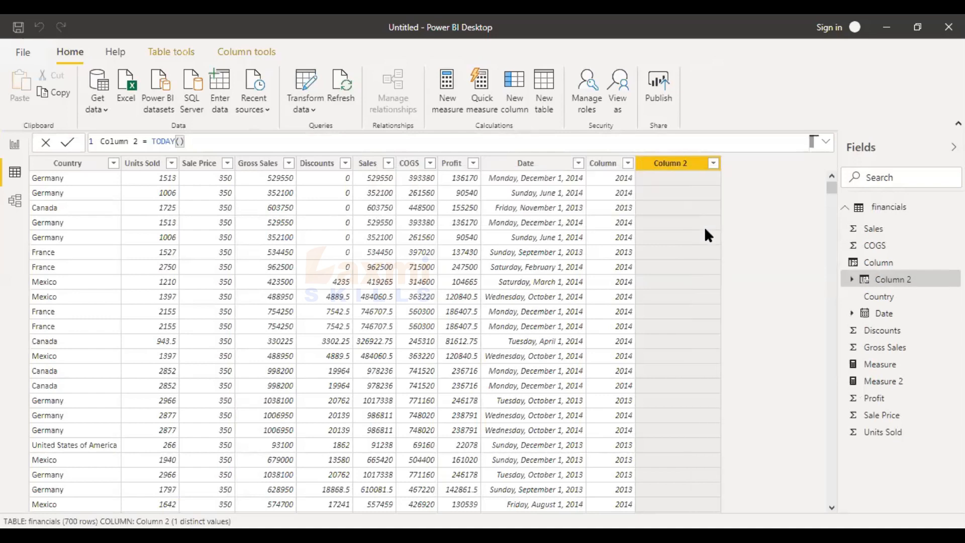
Examine the Column 2 values down the financials rows and the levels of its date hierarchy.
scroll(675, 211, "down", 20)
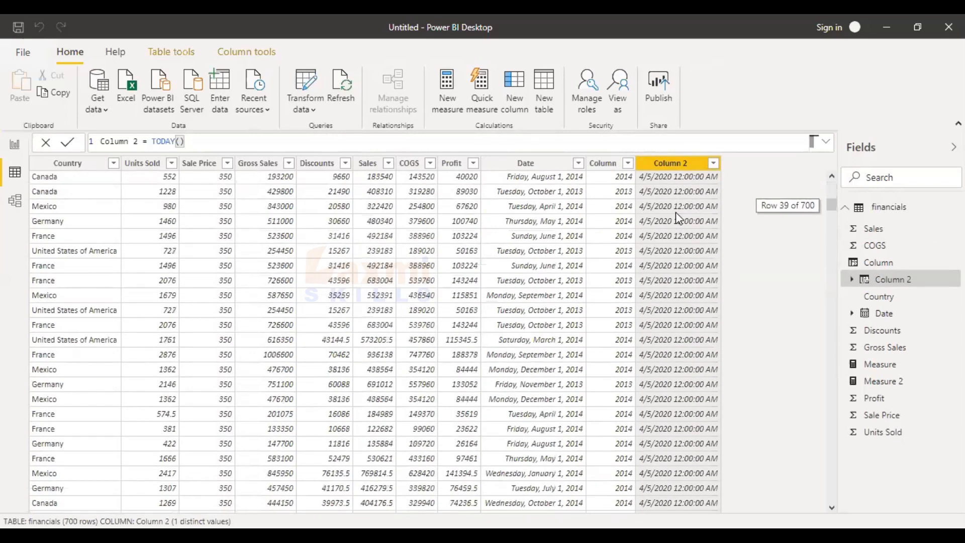
scroll(675, 213, "down", 14)
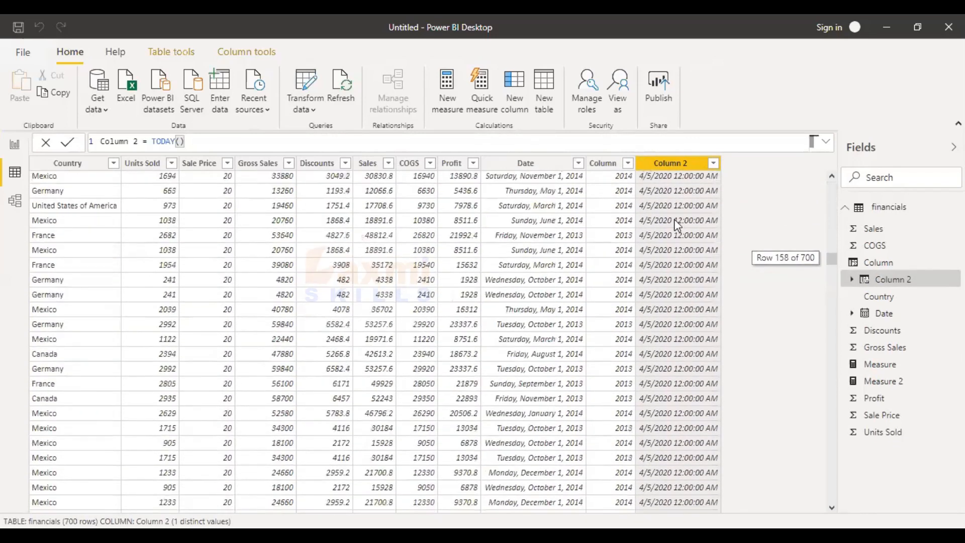
scroll(668, 221, "up", 20)
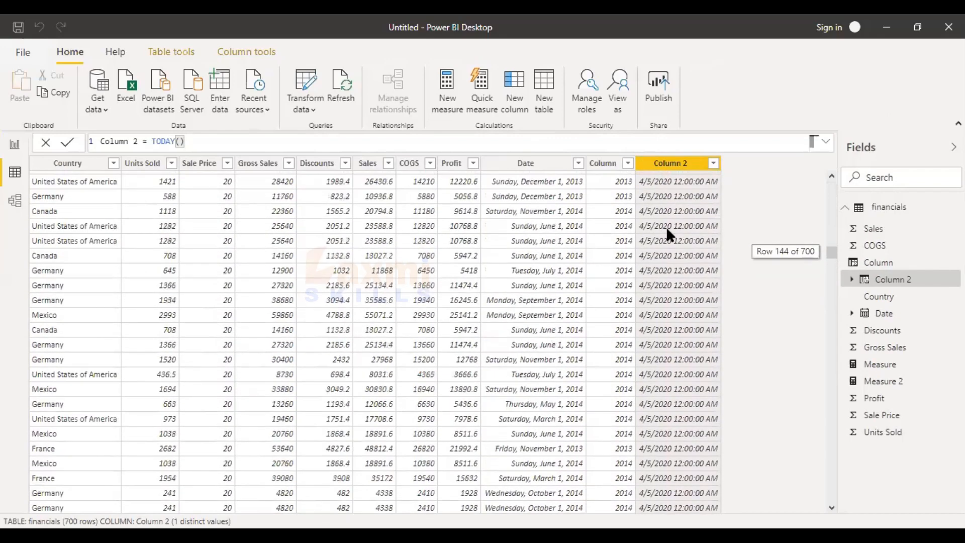
scroll(666, 229, "up", 13)
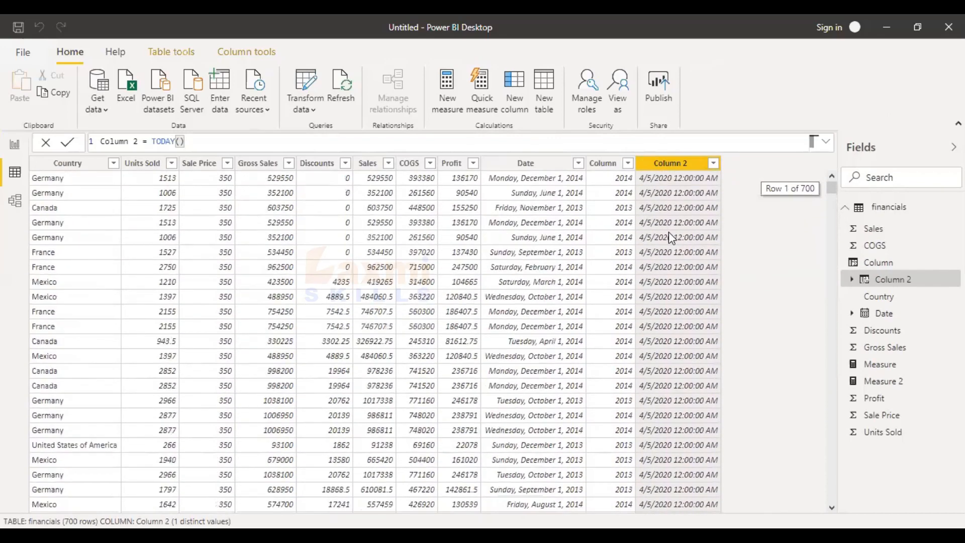
left_click(851, 279)
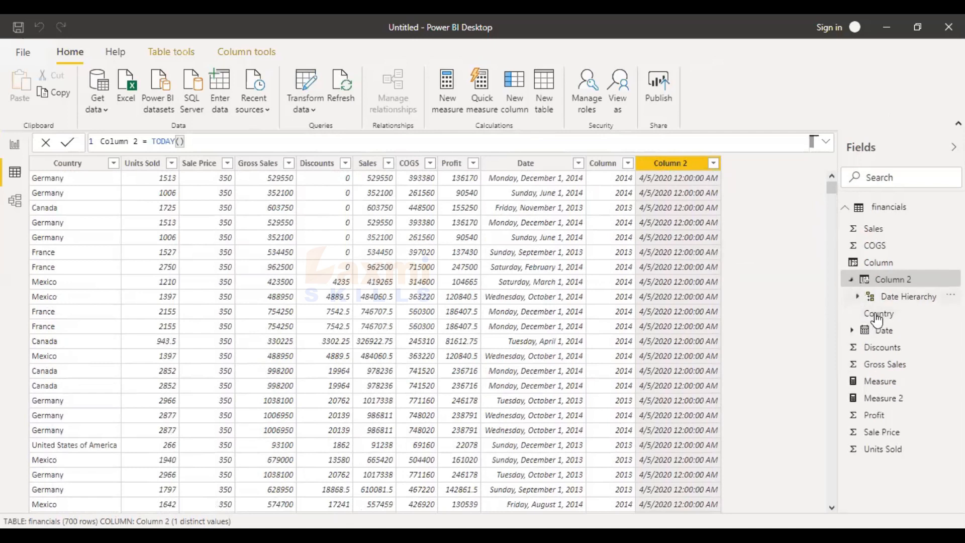
left_click(857, 296)
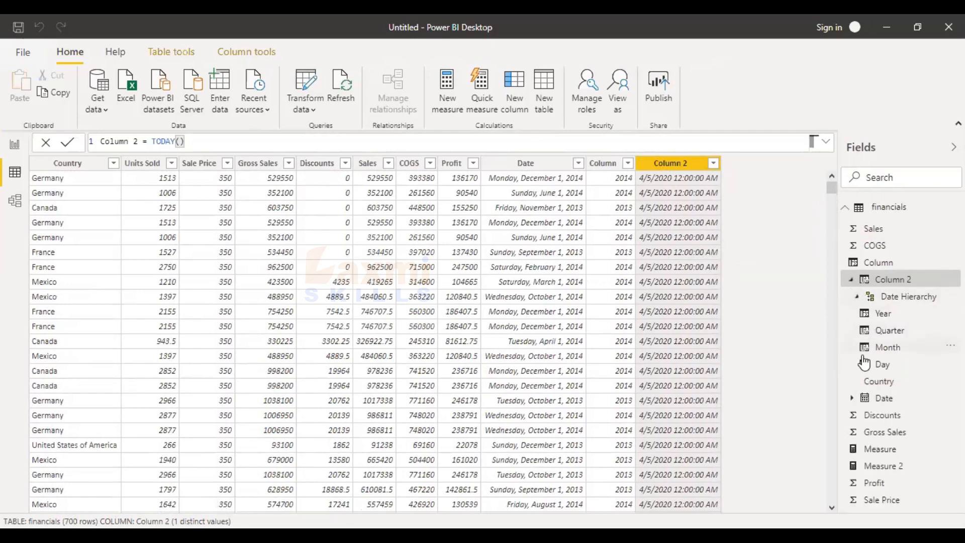
left_click(851, 280)
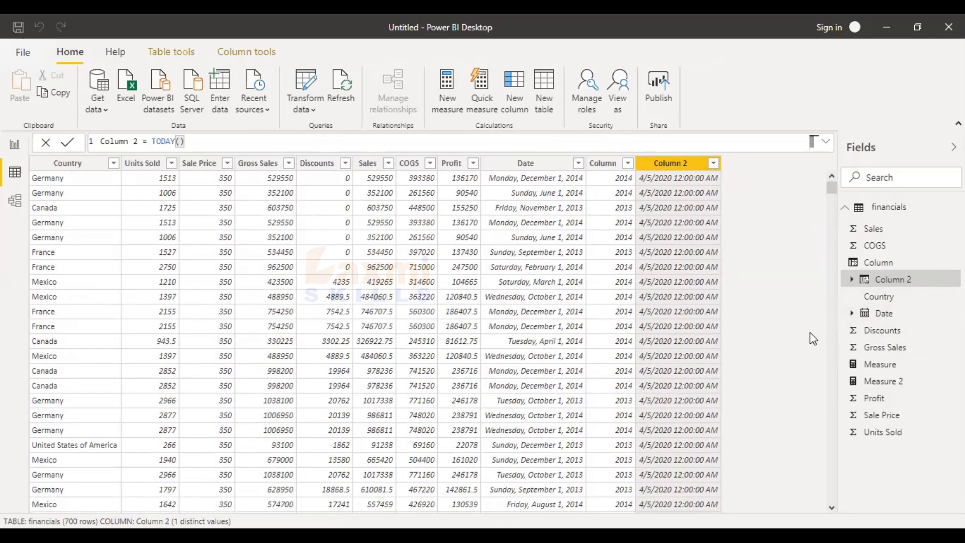
scroll(759, 316, "down", 8)
scroll(756, 317, "up", 8)
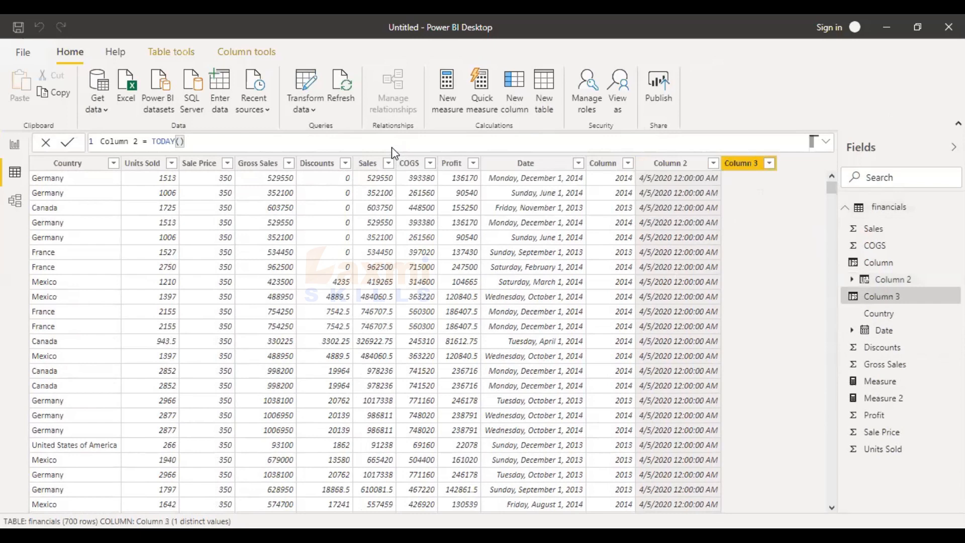
Start another calculated column in the financials table and insert the DATEDIFF function in its formula.
left_click(361, 145)
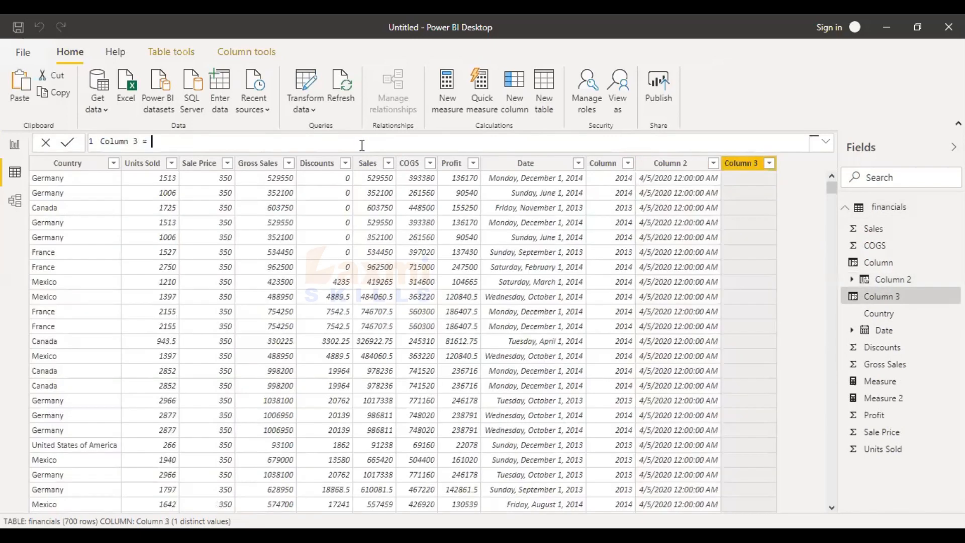
type("date")
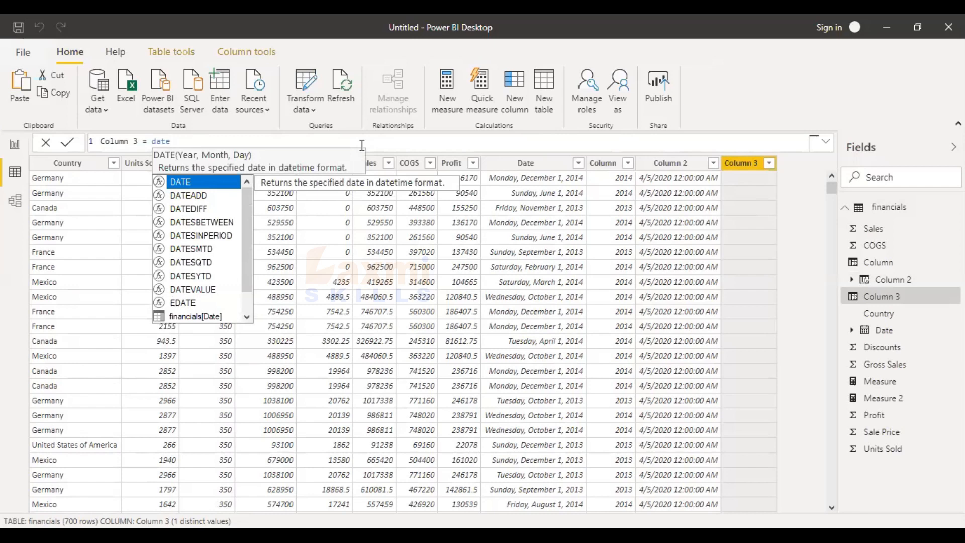
key("Down")
key("Down")
key("Down")
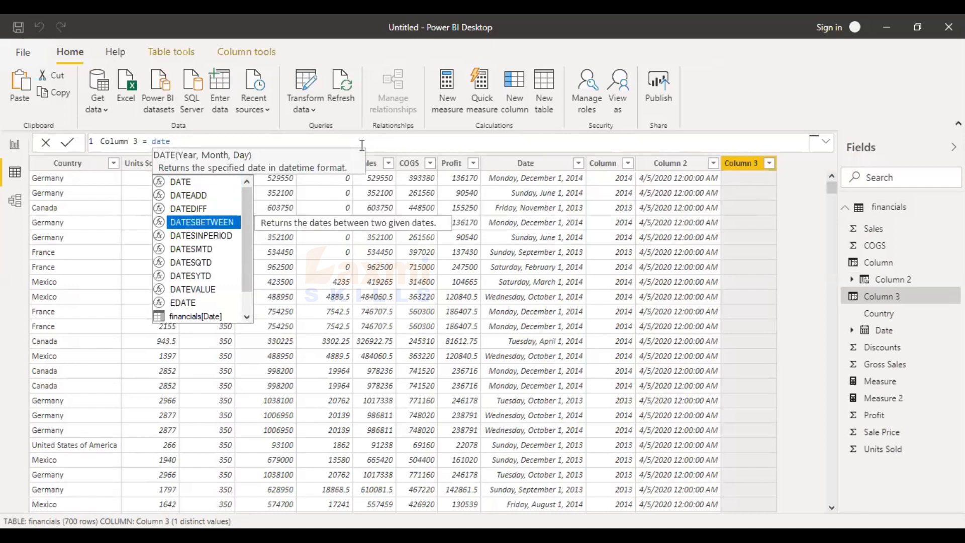
key("Up")
key("Tab")
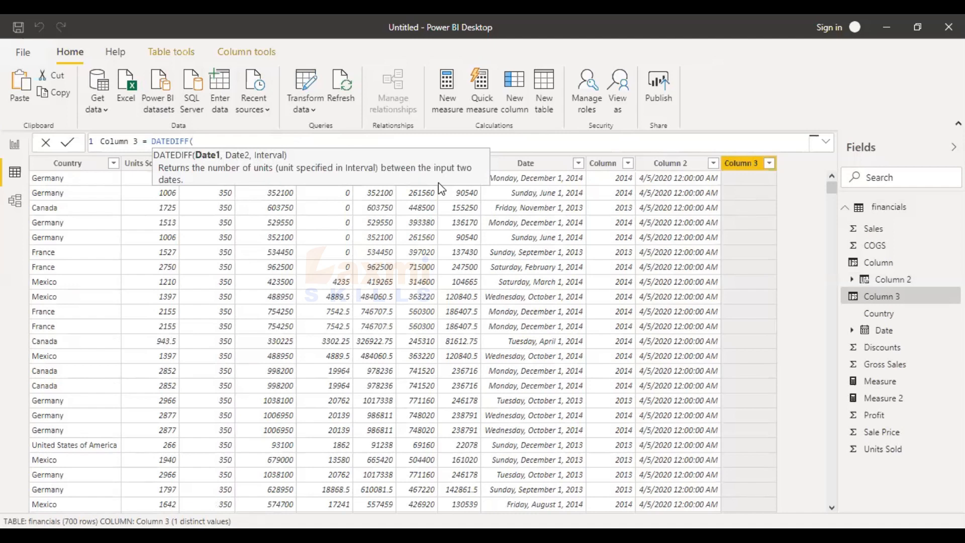
Supply financials[Date] as the first date argument of the DATEDIFF formula.
type("fin")
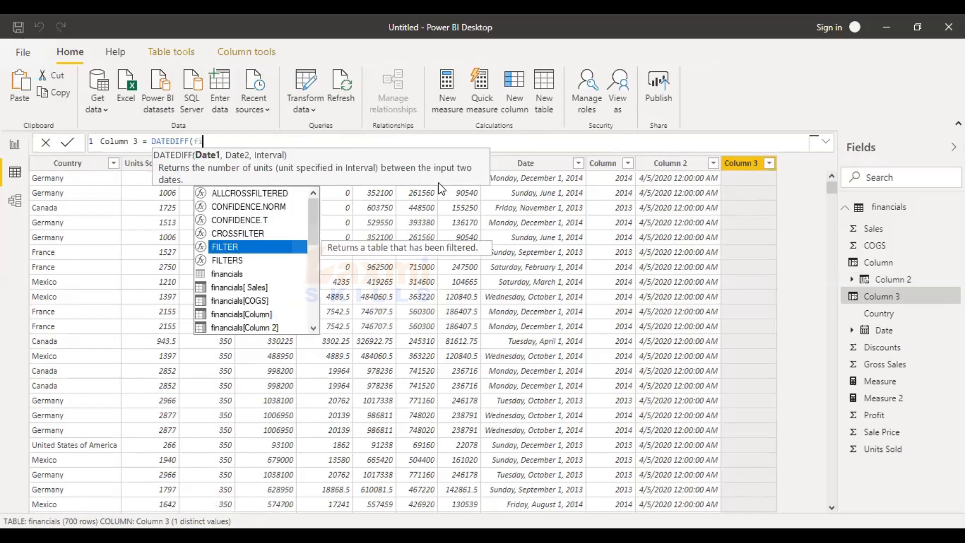
key("Down")
key("Down")
key("Down")
key("Down")
key("Down")
key("Down")
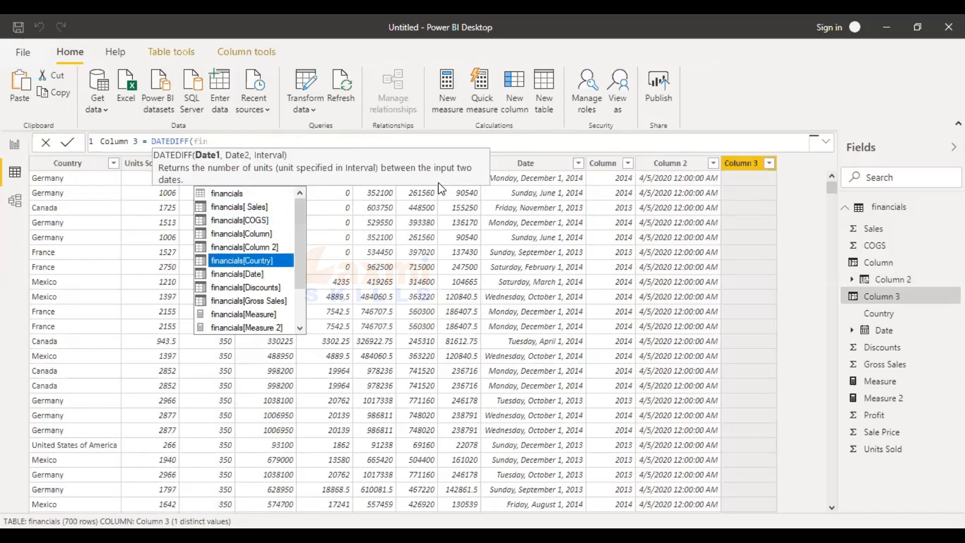
key("Tab")
type(",")
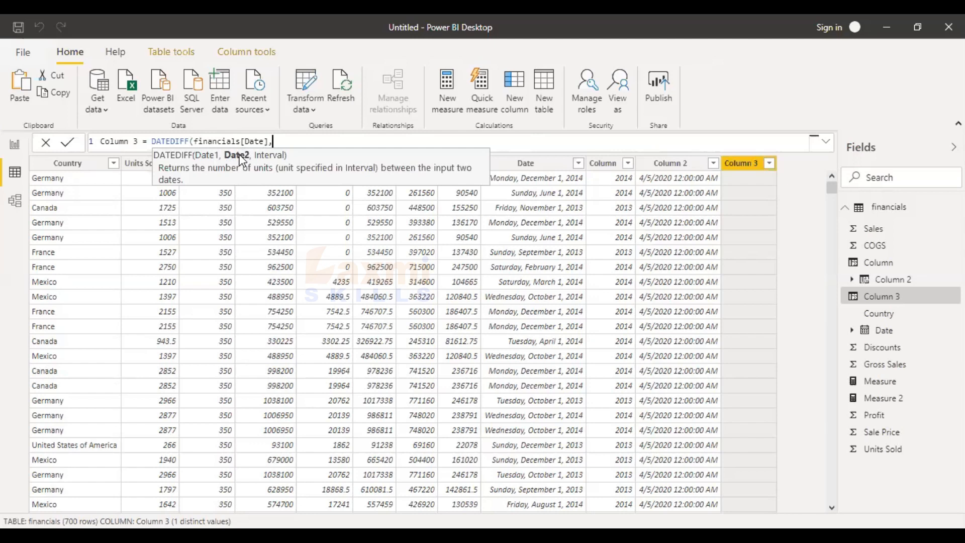
Supply financials[Column 2] as the second date argument of the DATEDIFF formula.
type("co")
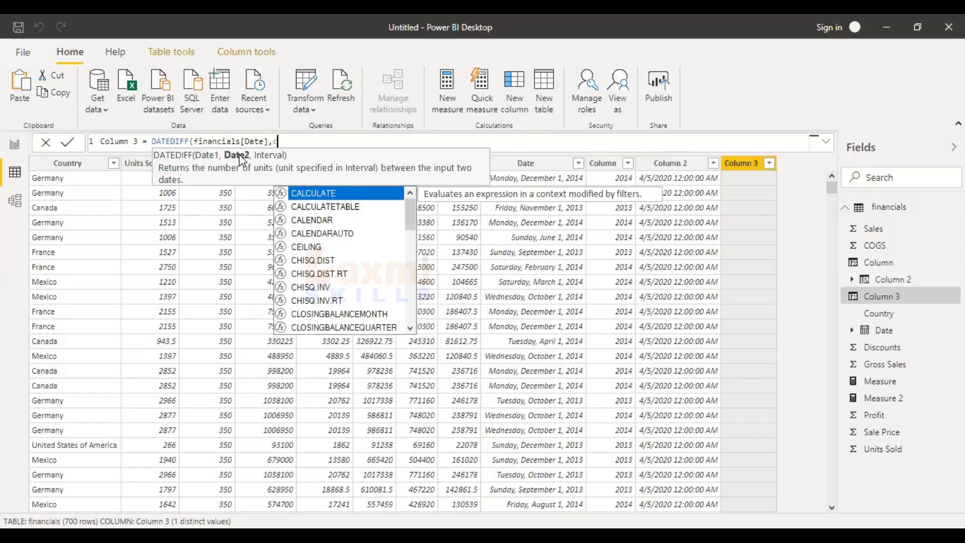
key("BackSpace")
key("BackSpace")
type("fin")
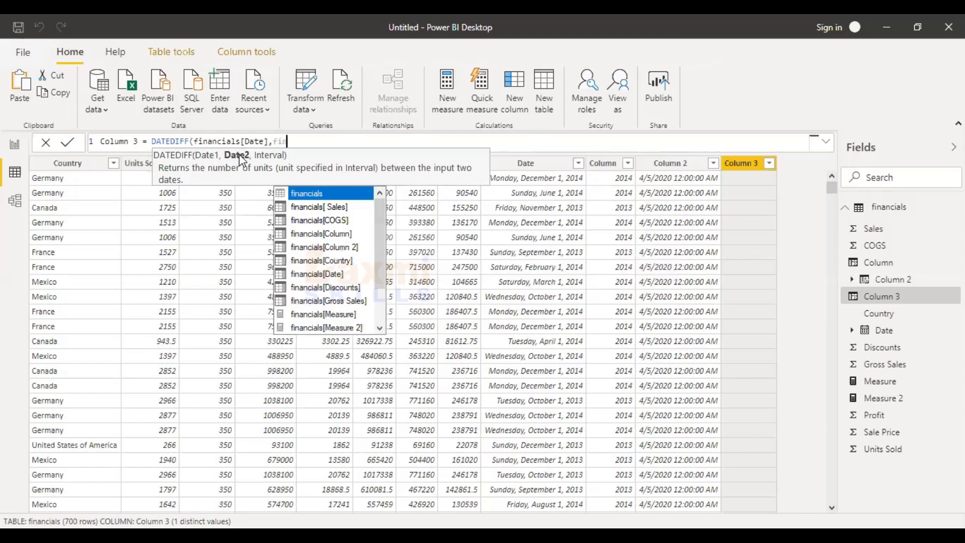
key("Down")
key("Down")
key("Down")
key("Down")
key("Down")
key("Up")
key("Tab")
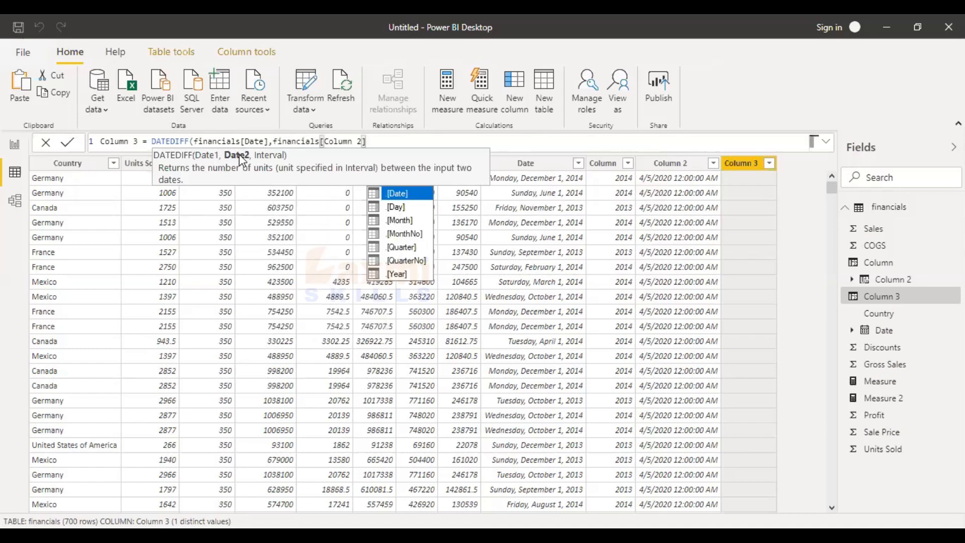
Set the DATEDIFF interval to DAY, close the formula and commit the calculated column.
type(",")
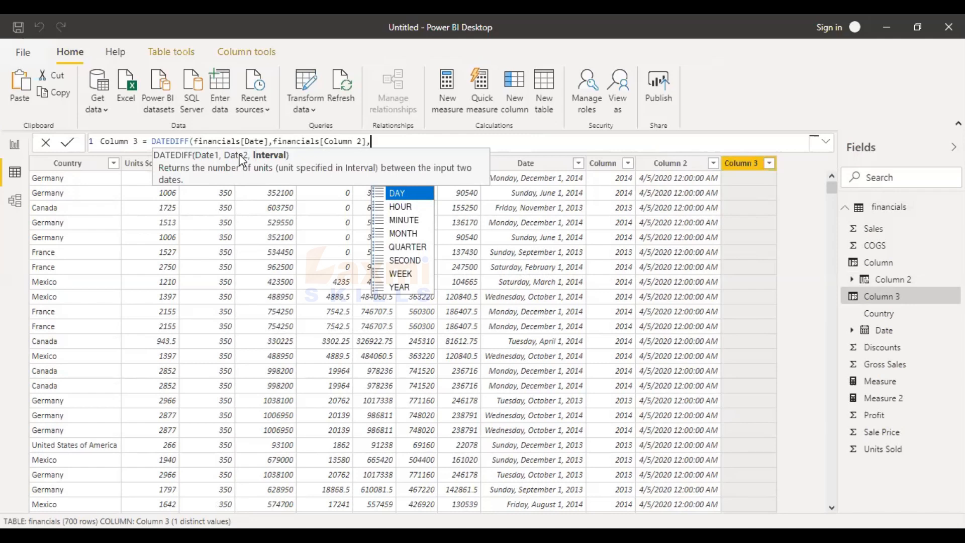
key("Tab")
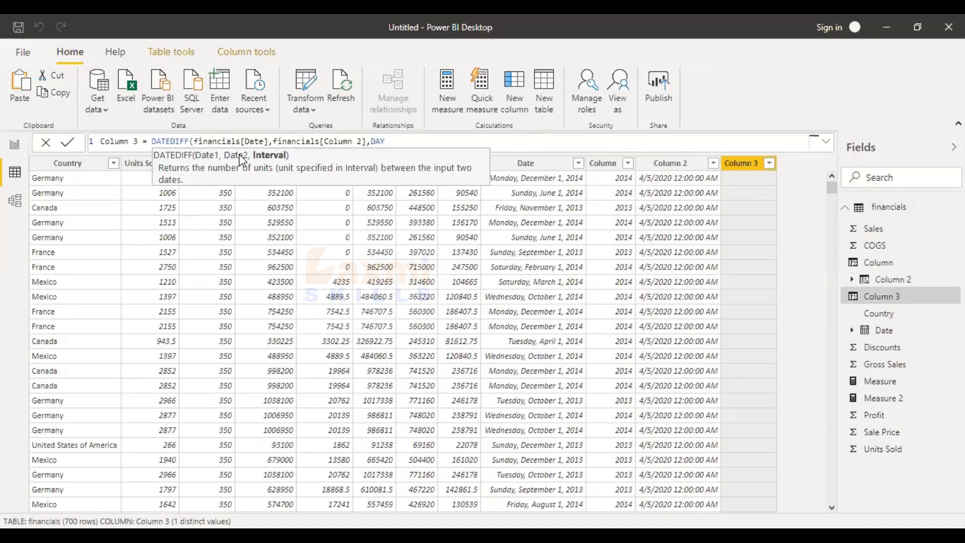
type(")")
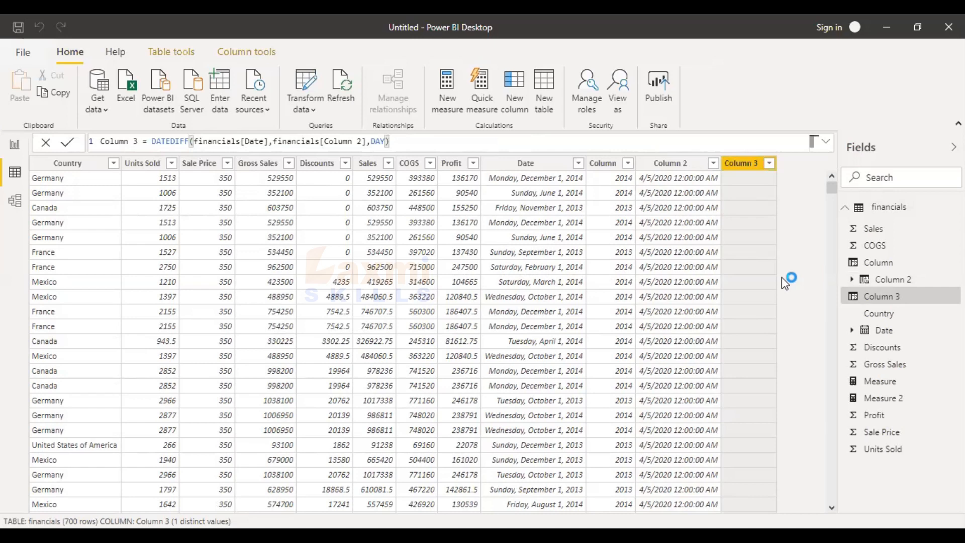
key("Return")
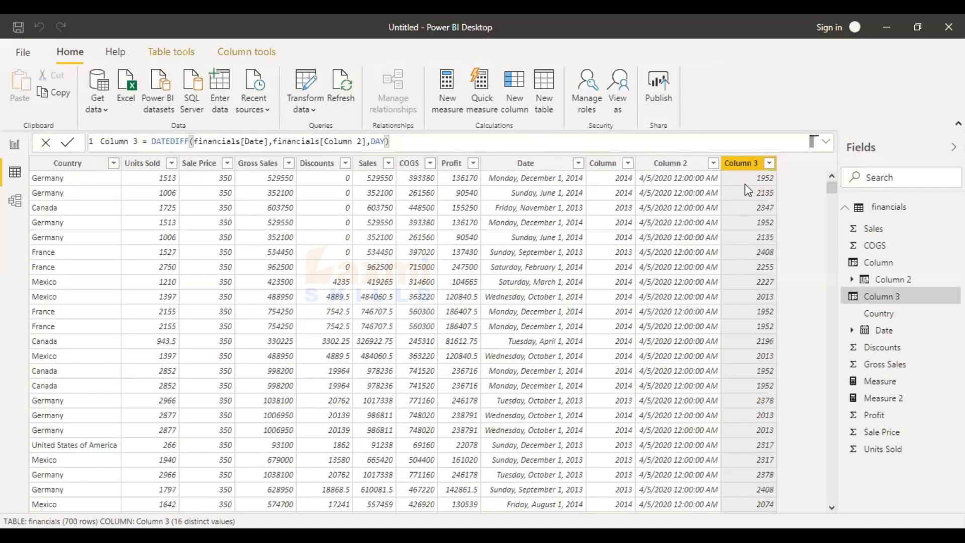
Compare the Date, Column 2 and Column 3 values across the financials rows to check the day differences.
left_click(555, 178)
left_click(670, 181)
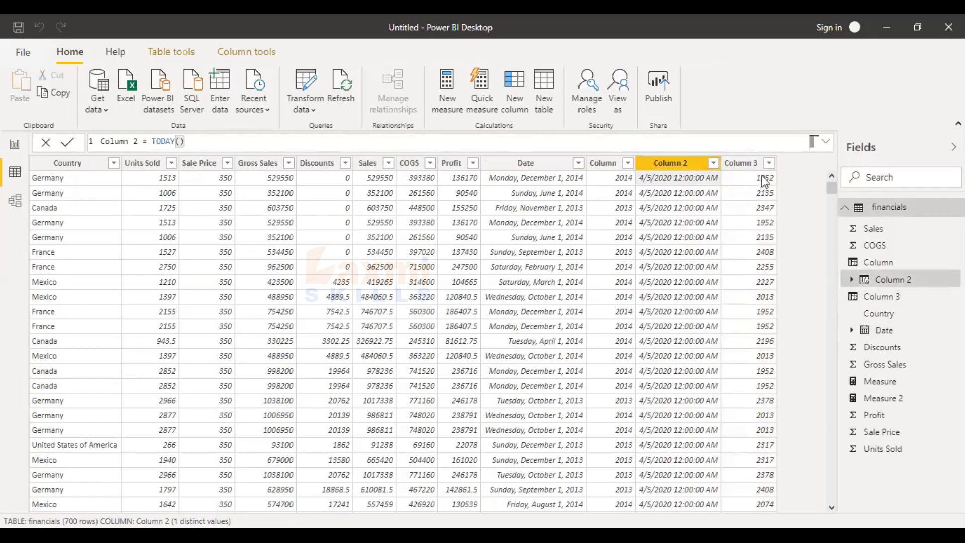
left_click(749, 214)
scroll(751, 225, "down", 20)
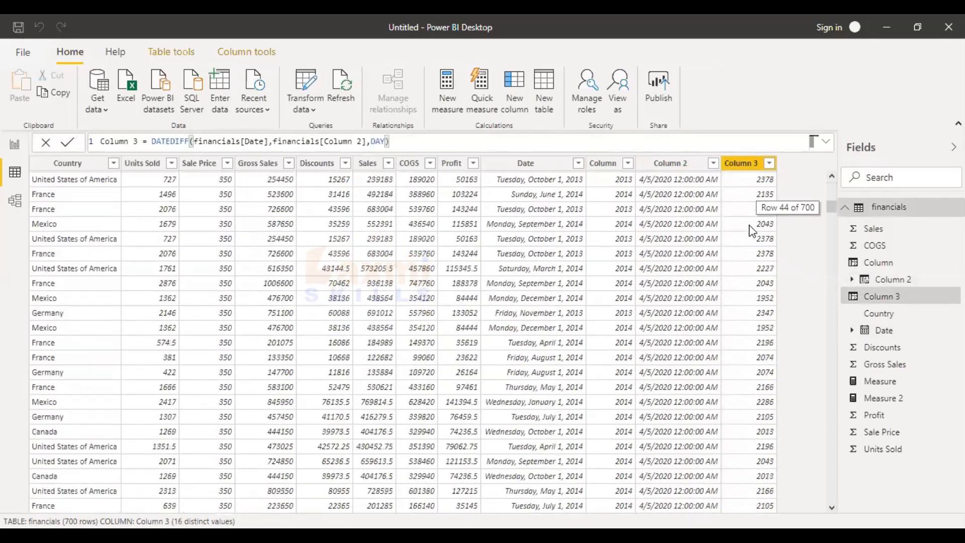
scroll(750, 223, "down", 20)
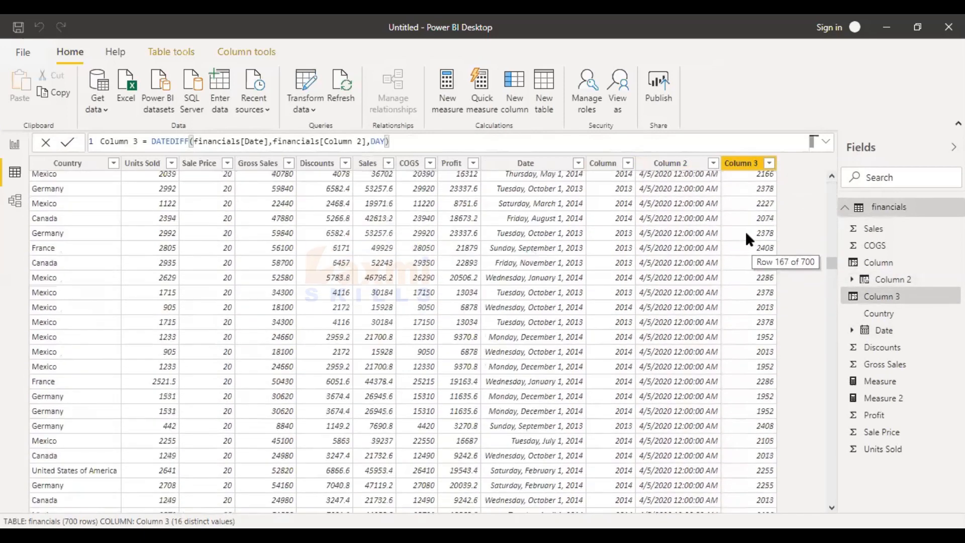
scroll(744, 249, "down", 20)
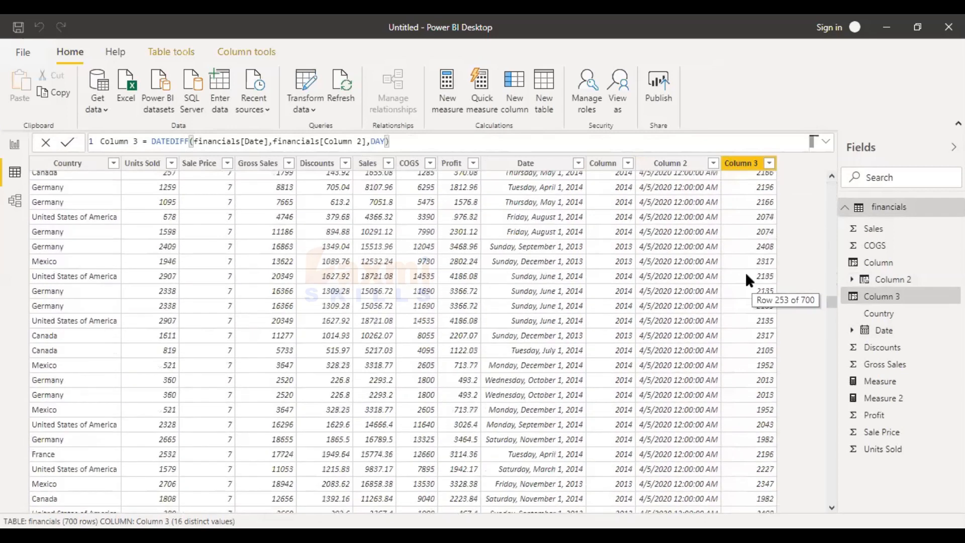
scroll(745, 275, "up", 20)
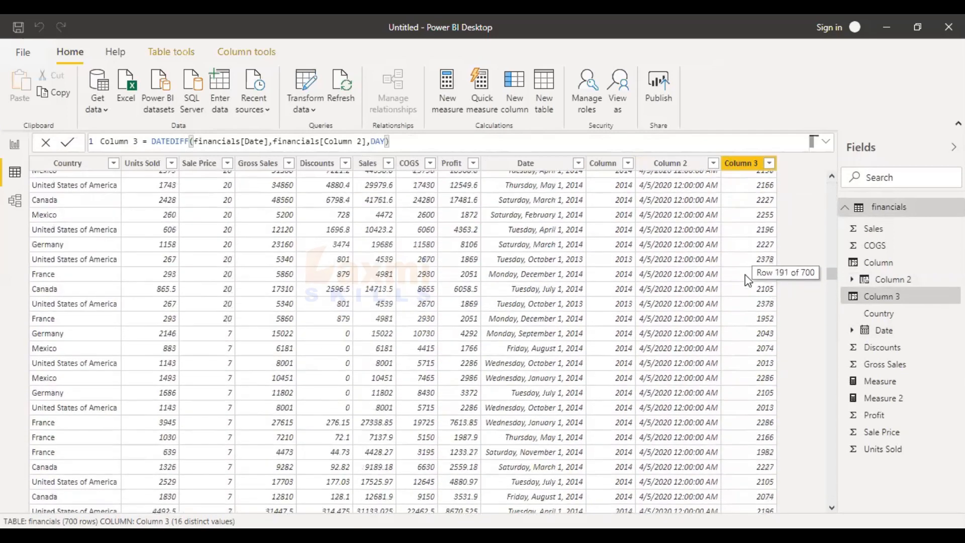
scroll(744, 284, "up", 20)
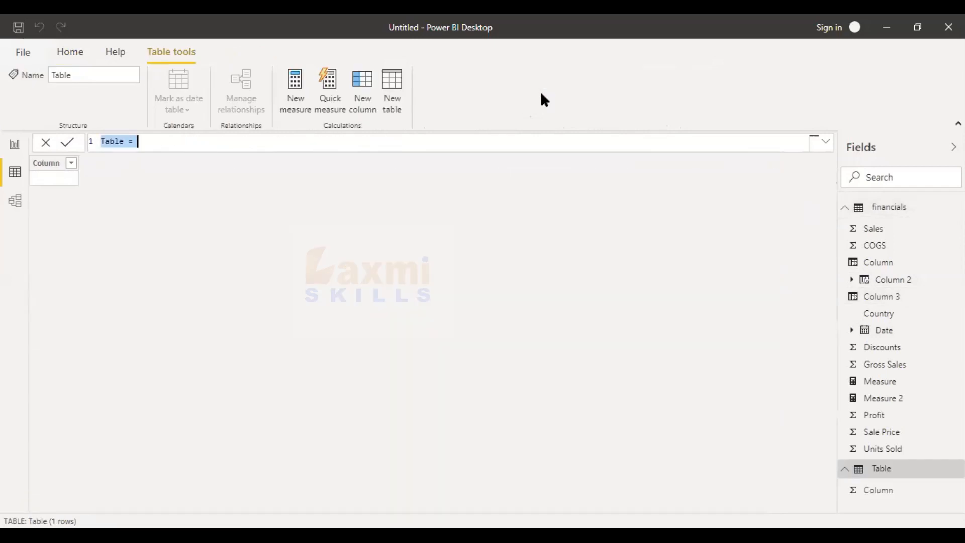
Begin the new table's formula with CALENDAR and supply DATE(2020,1,1) as its start date.
left_click(175, 141)
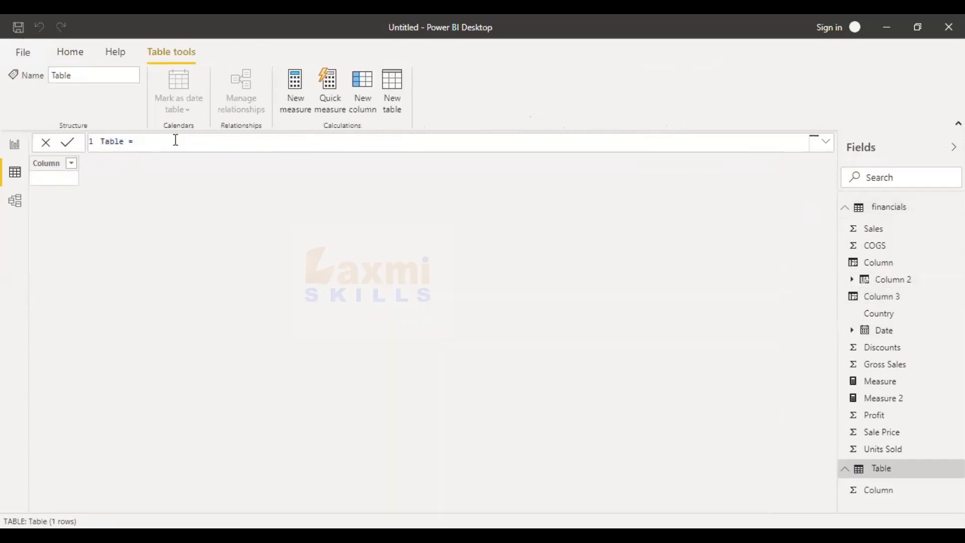
type("cal")
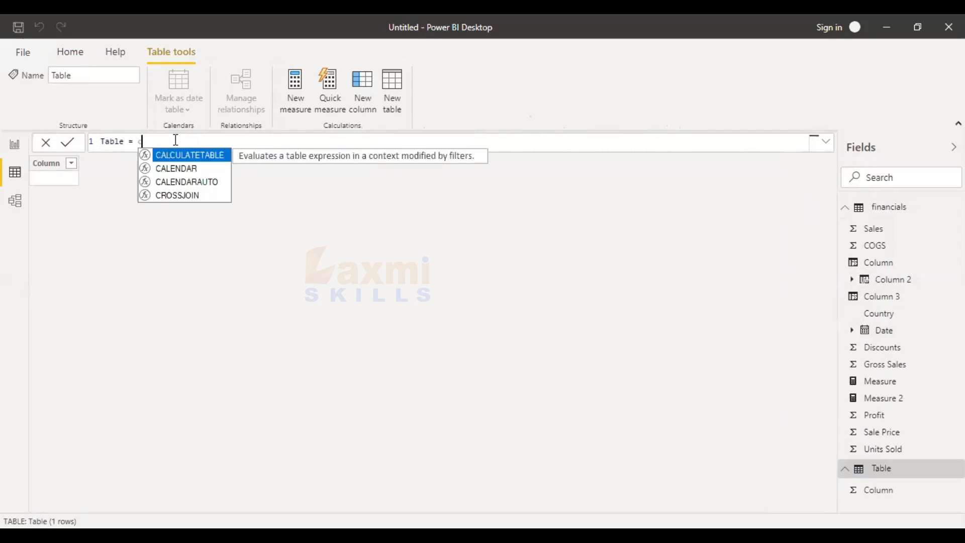
key("Down")
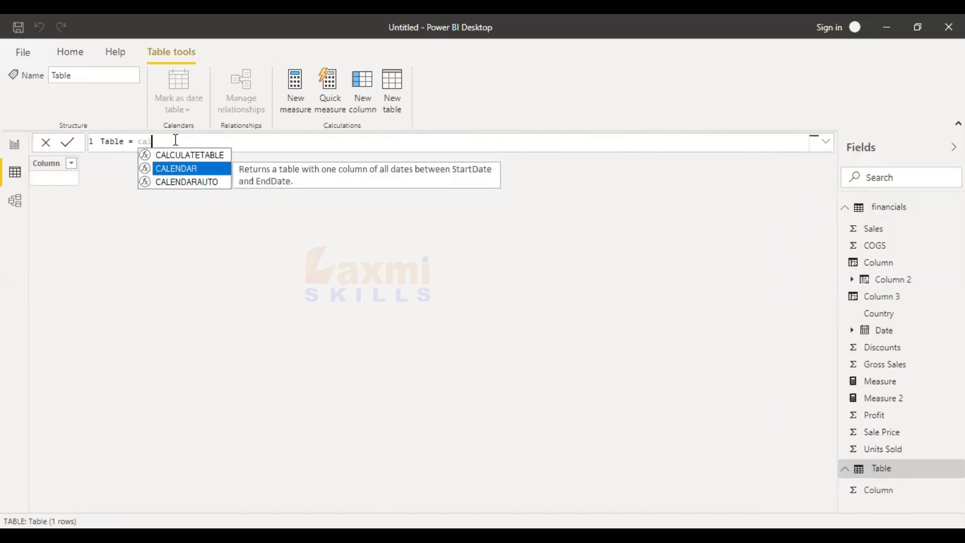
key("Tab")
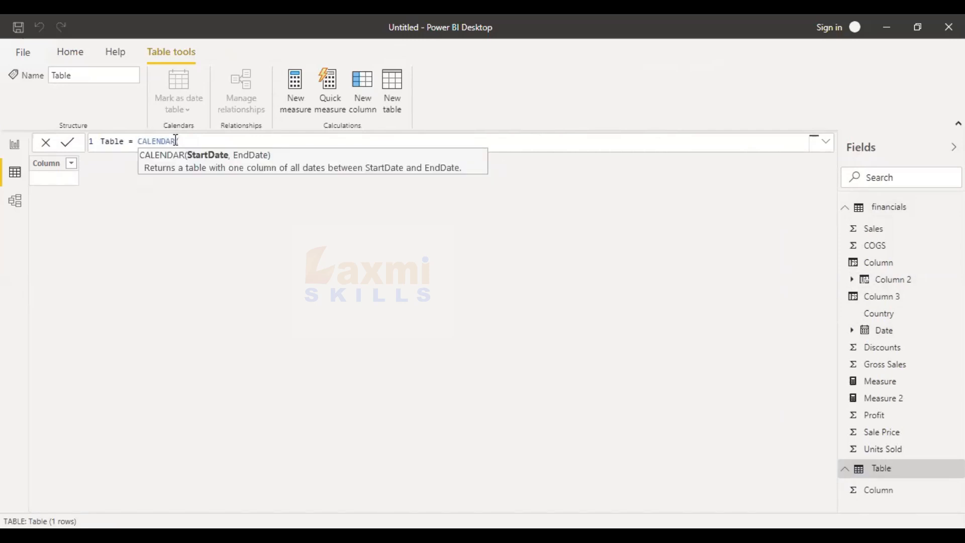
type("date")
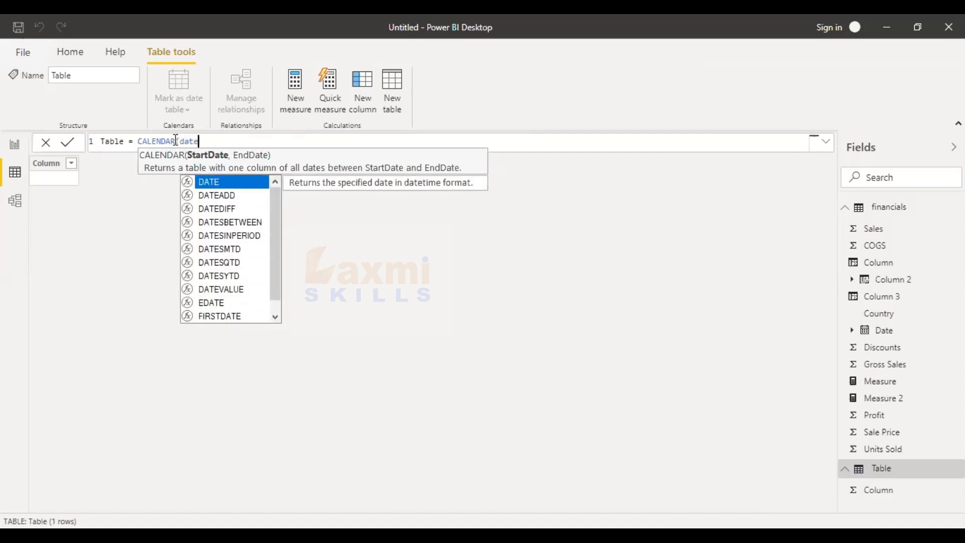
key("Tab")
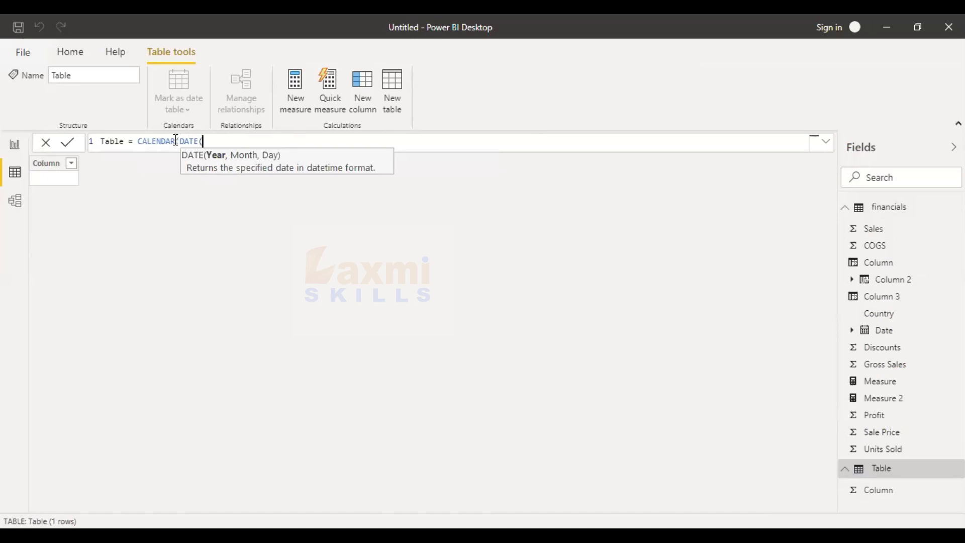
type("2020,")
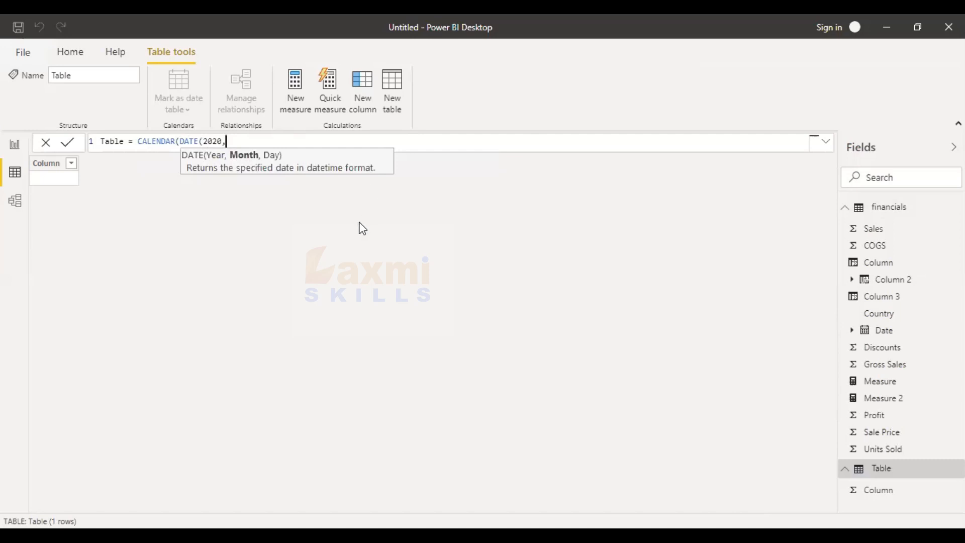
type("1,1),")
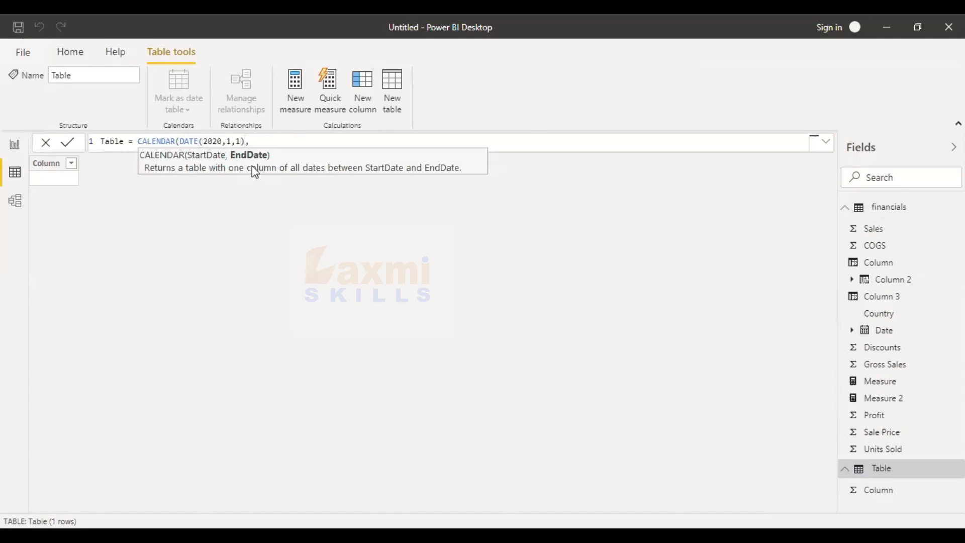
Supply DATE(2020,3,1) as the CALENDAR end date, close the formula and commit the calculated table.
type("DATE(")
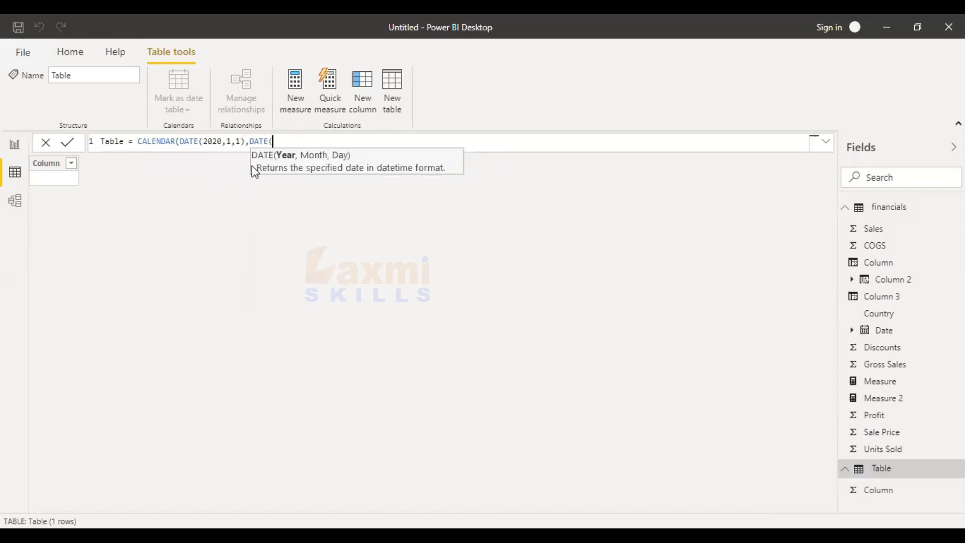
type("2020,")
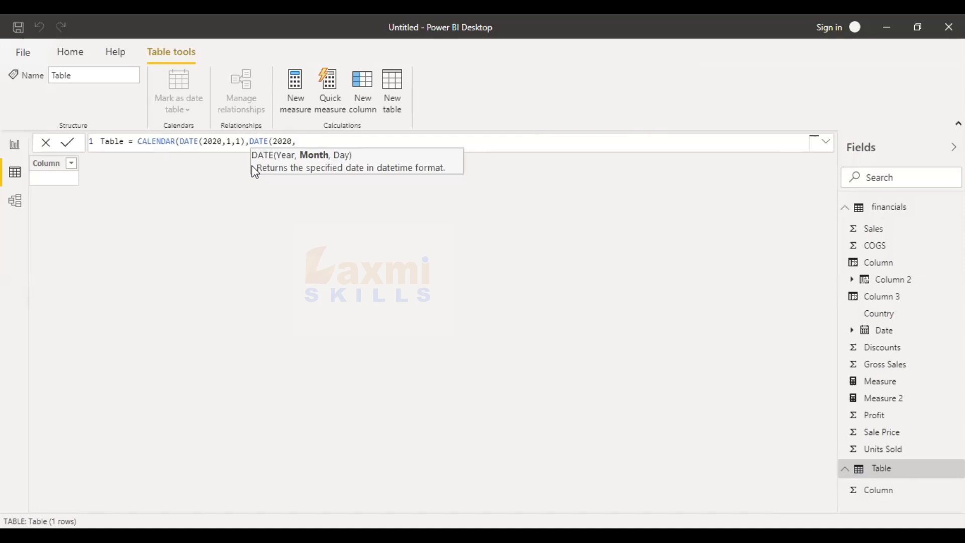
type("3,1)")
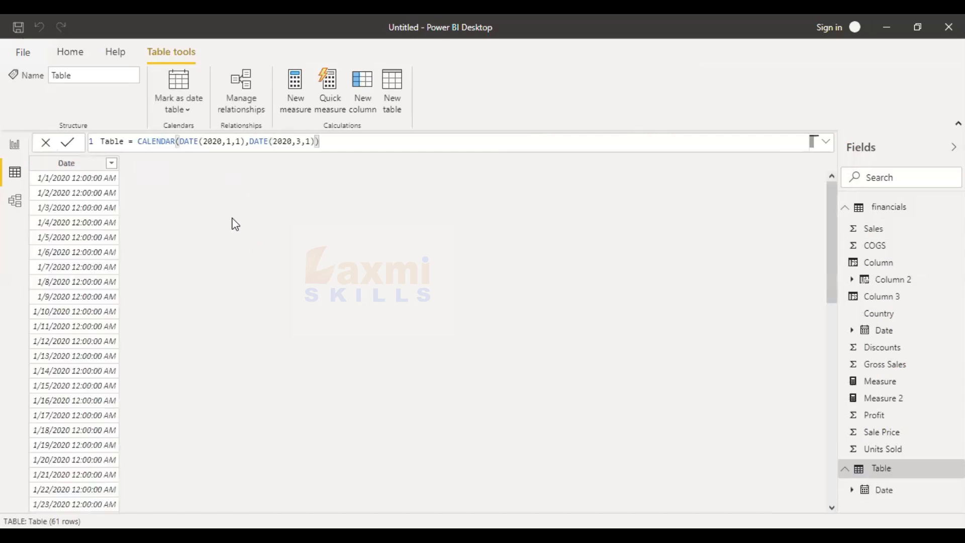
Examine the calendar table's dates from first to last row and compare the table with financials.
scroll(235, 229, "down", 10)
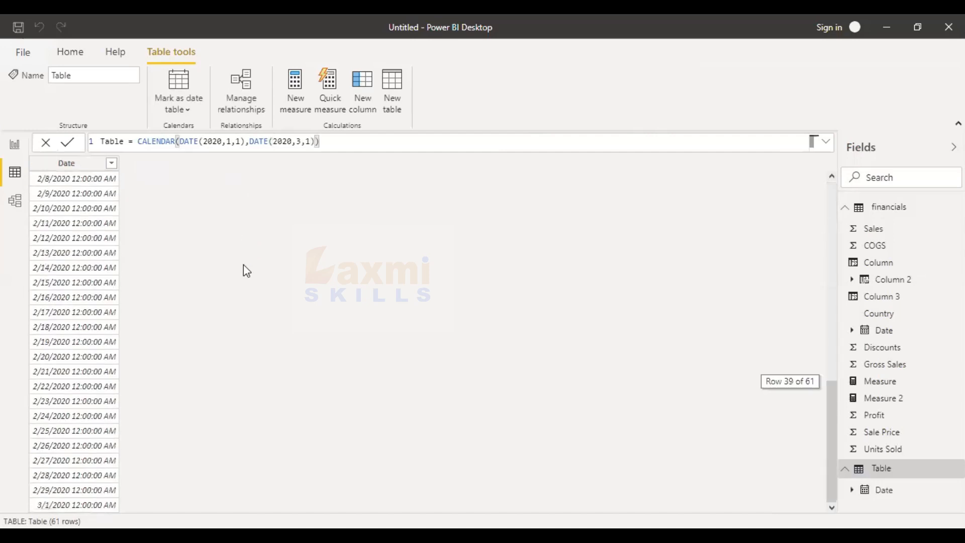
scroll(247, 271, "up", 10)
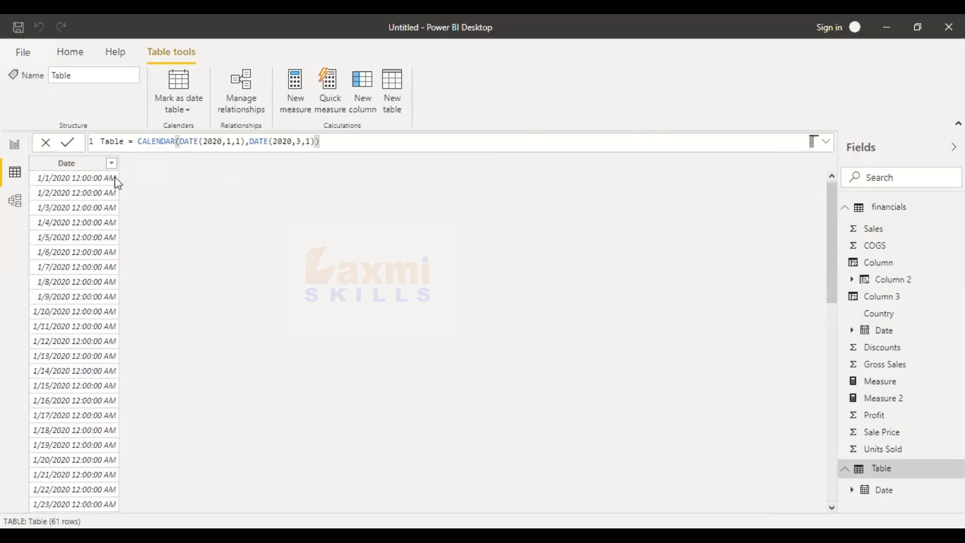
left_click(76, 163)
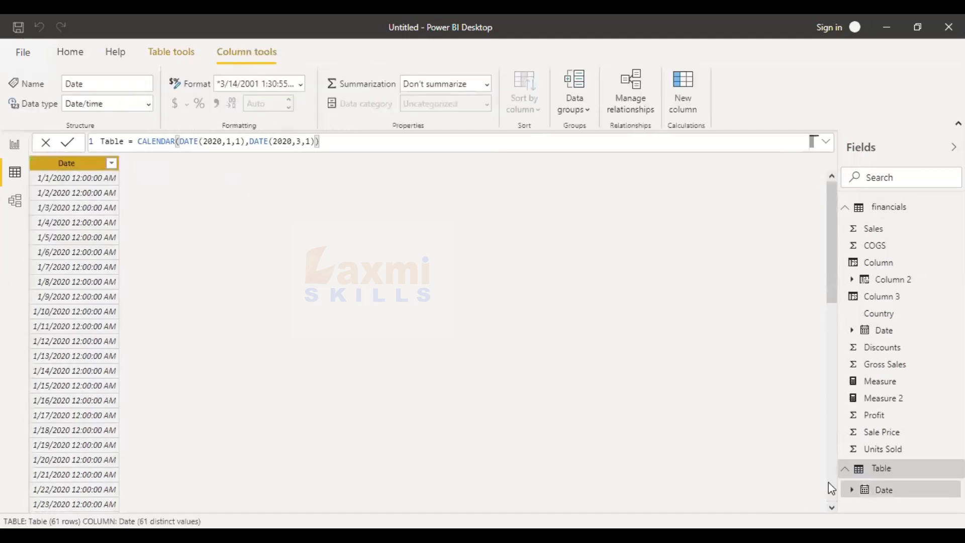
left_click(897, 207)
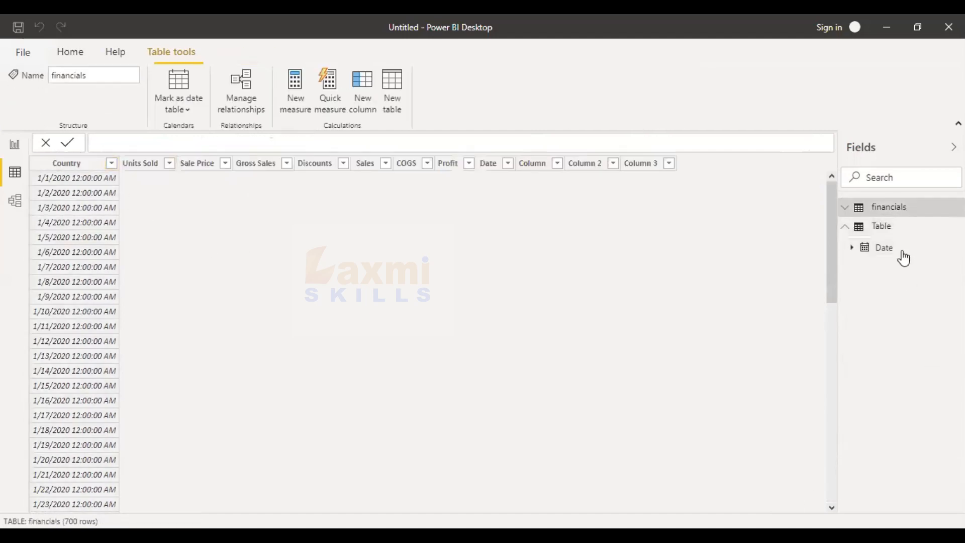
left_click(901, 233)
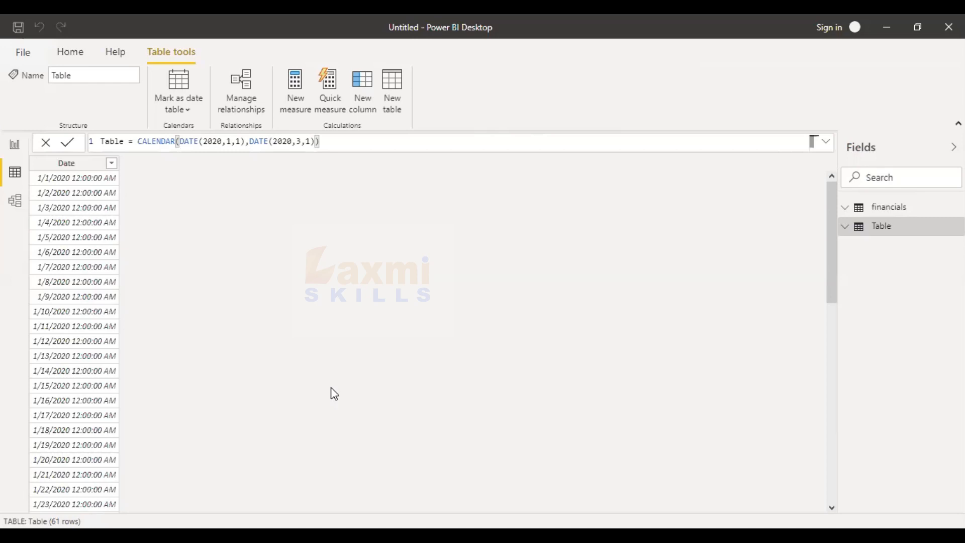
scroll(330, 387, "down", 4)
scroll(329, 388, "up", 4)
scroll(327, 388, "down", 8)
scroll(331, 392, "down", 2)
scroll(331, 393, "up", 9)
Replace the CALENDAR formula's end date with TODAY() and commit the calculated table.
key("BackSpace")
key("BackSpace")
key("BackSpace")
key("BackSpace")
key("BackSpace")
key("BackSpace")
key("BackSpace")
key("BackSpace")
key("BackSpace")
key("BackSpace")
key("BackSpace")
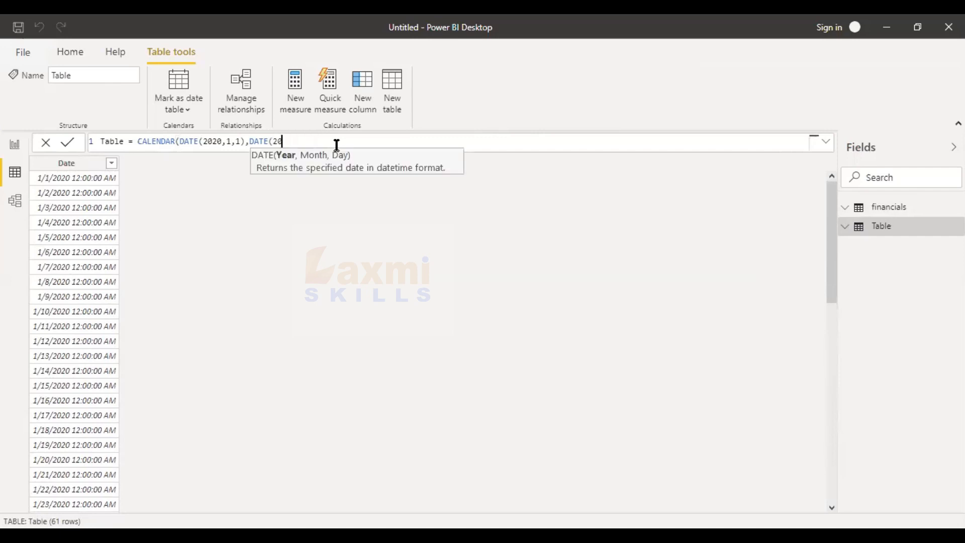
key("BackSpace")
key("BackSpace")
key("BackSpace")
key("BackSpace")
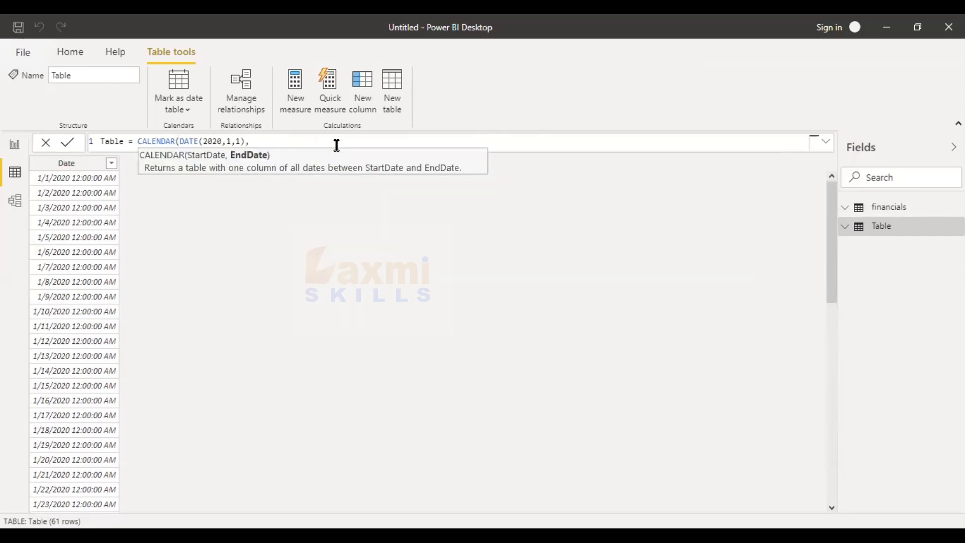
type("to")
key("Tab")
type("))")
key("Return")
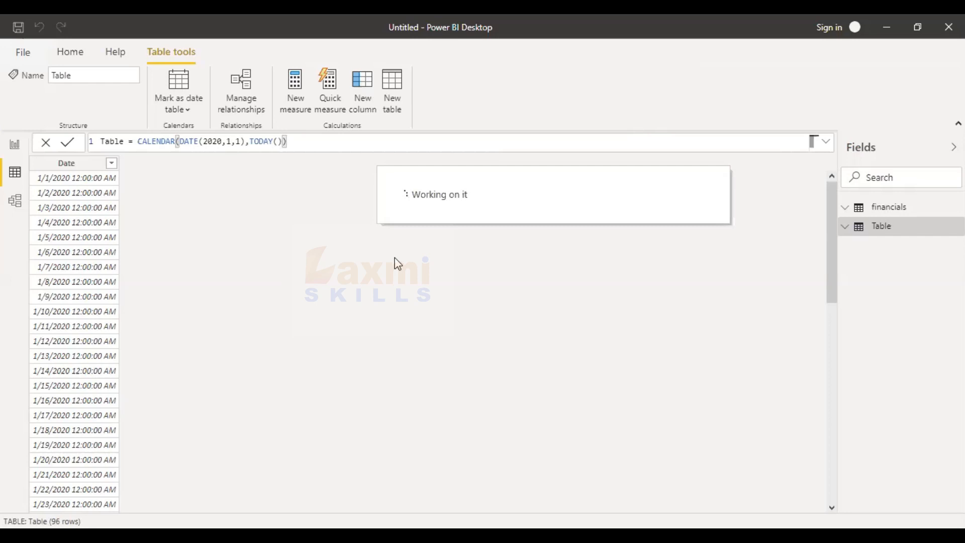
Review the first and last dates of the calendar table and display the financials table.
scroll(393, 260, "down", 20)
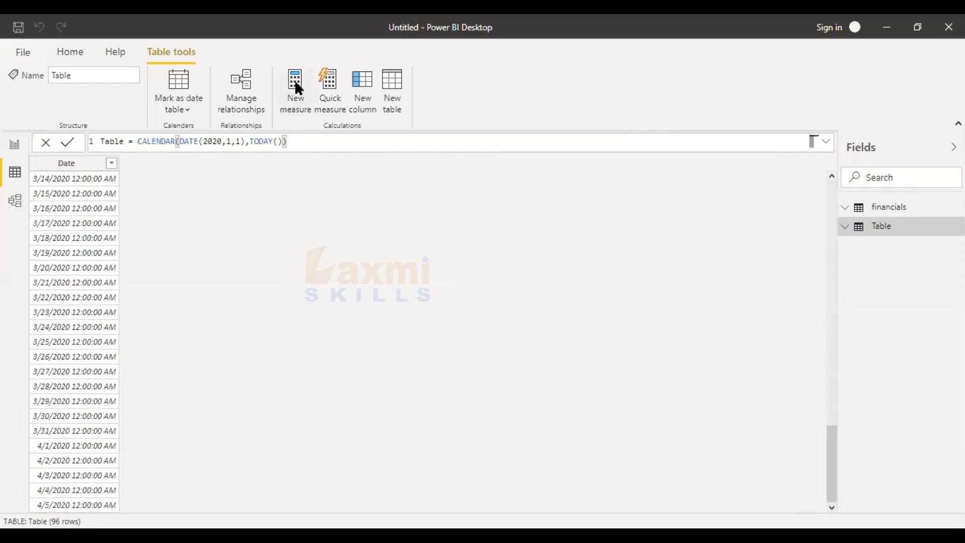
scroll(146, 420, "up", 20)
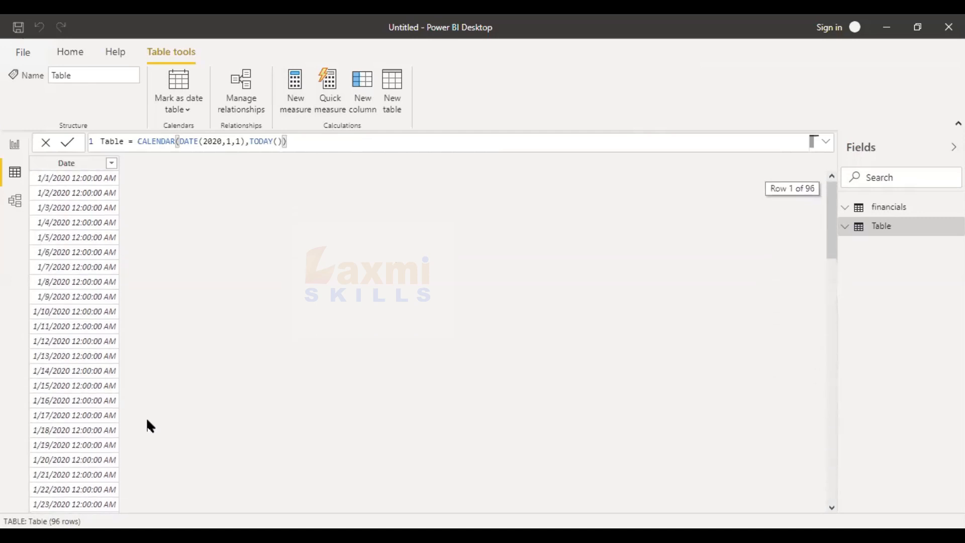
scroll(147, 420, "down", 20)
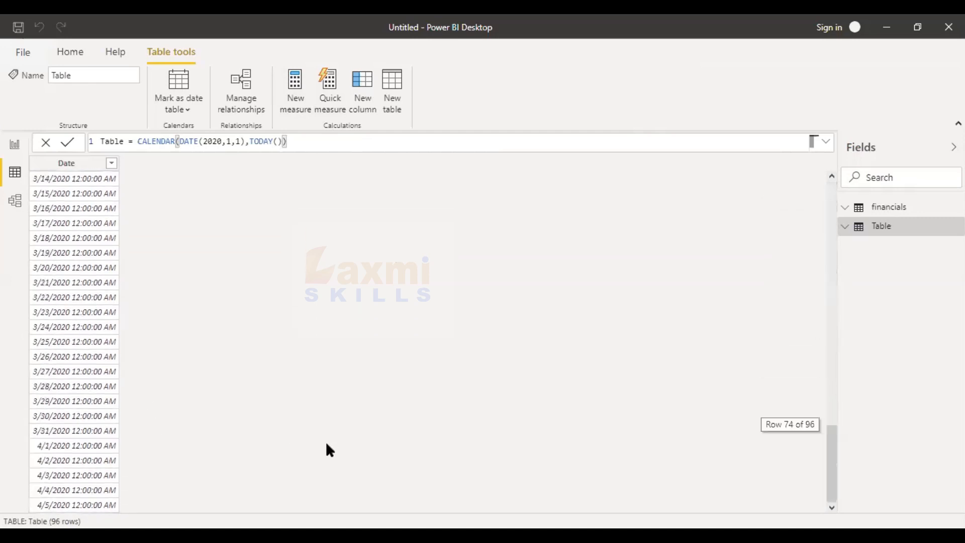
scroll(323, 448, "up", 20)
scroll(324, 444, "down", 20)
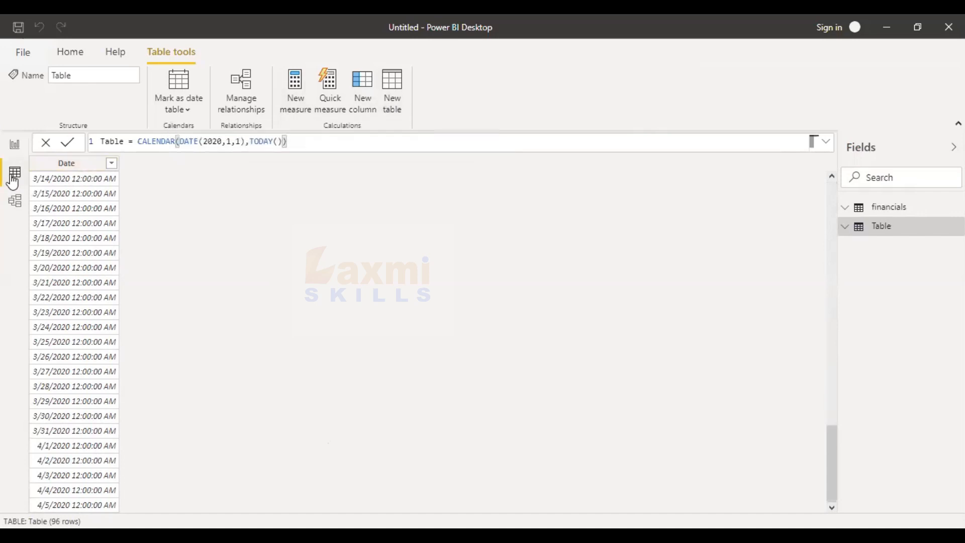
left_click(874, 210)
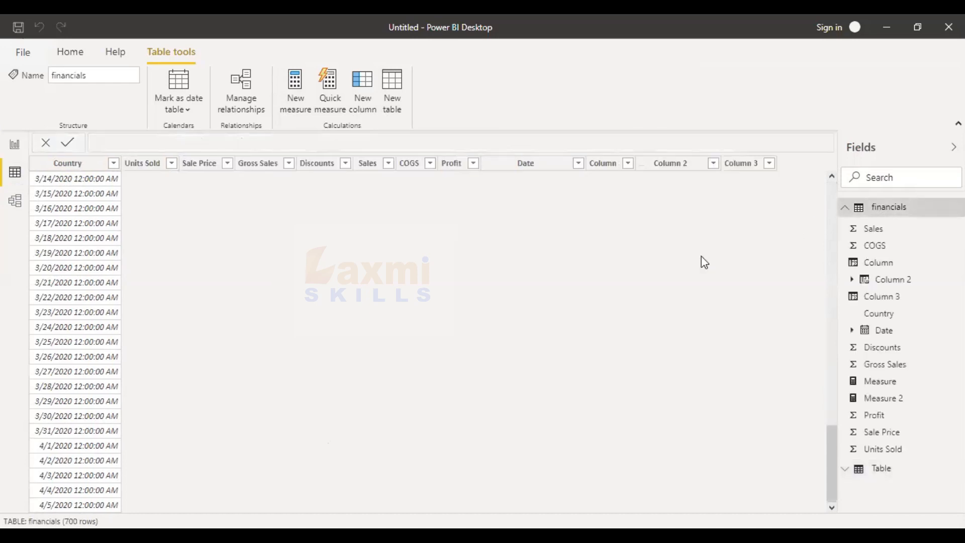